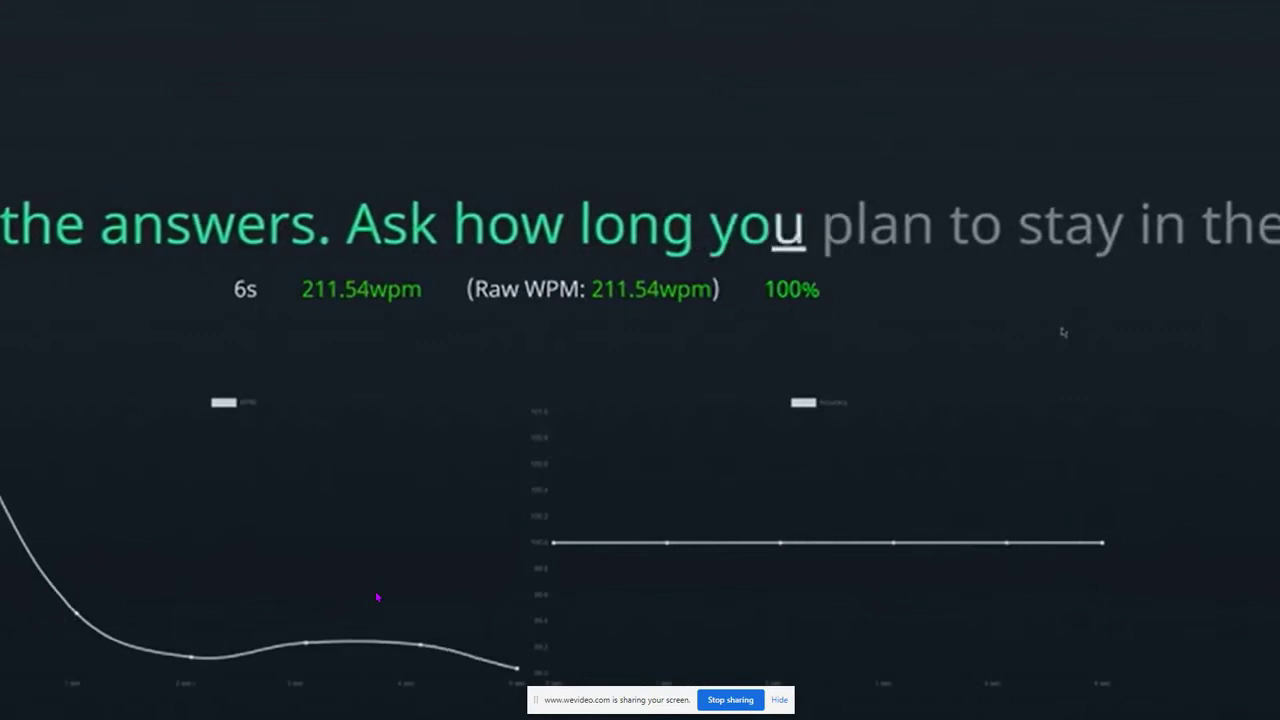
type("u plan to stay in  what's")
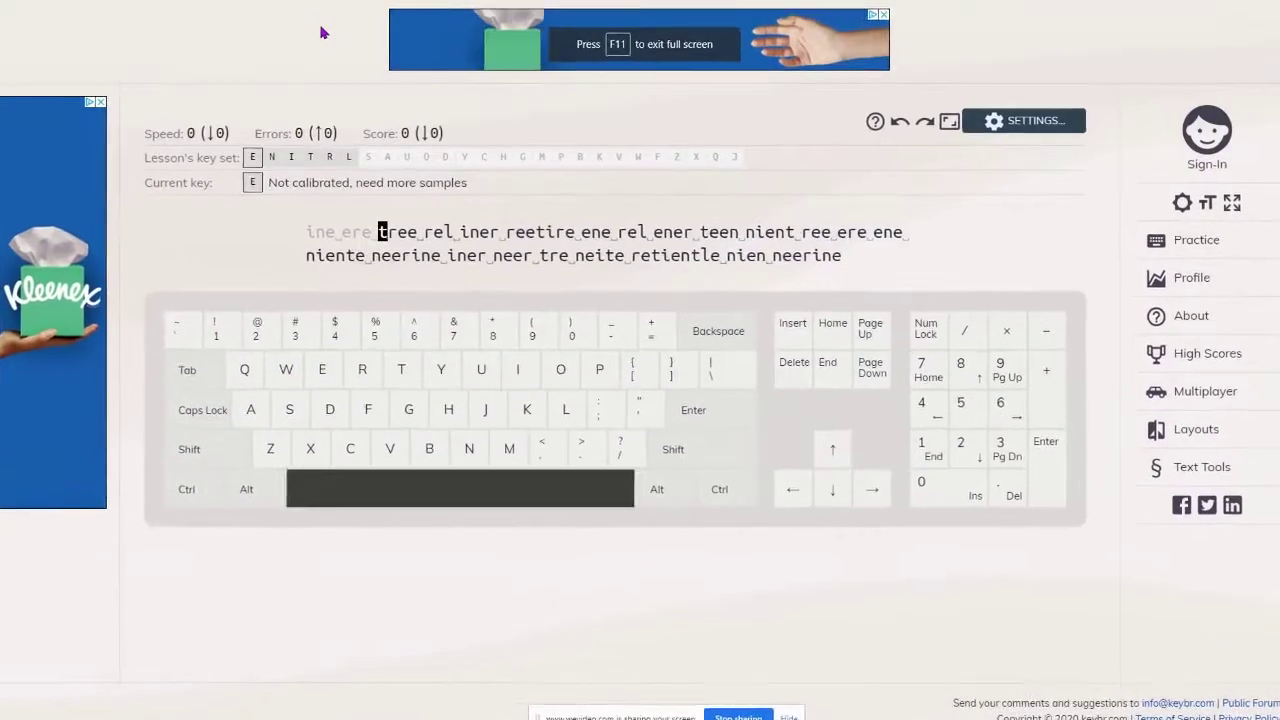
type("ine ere tree rel iner ")
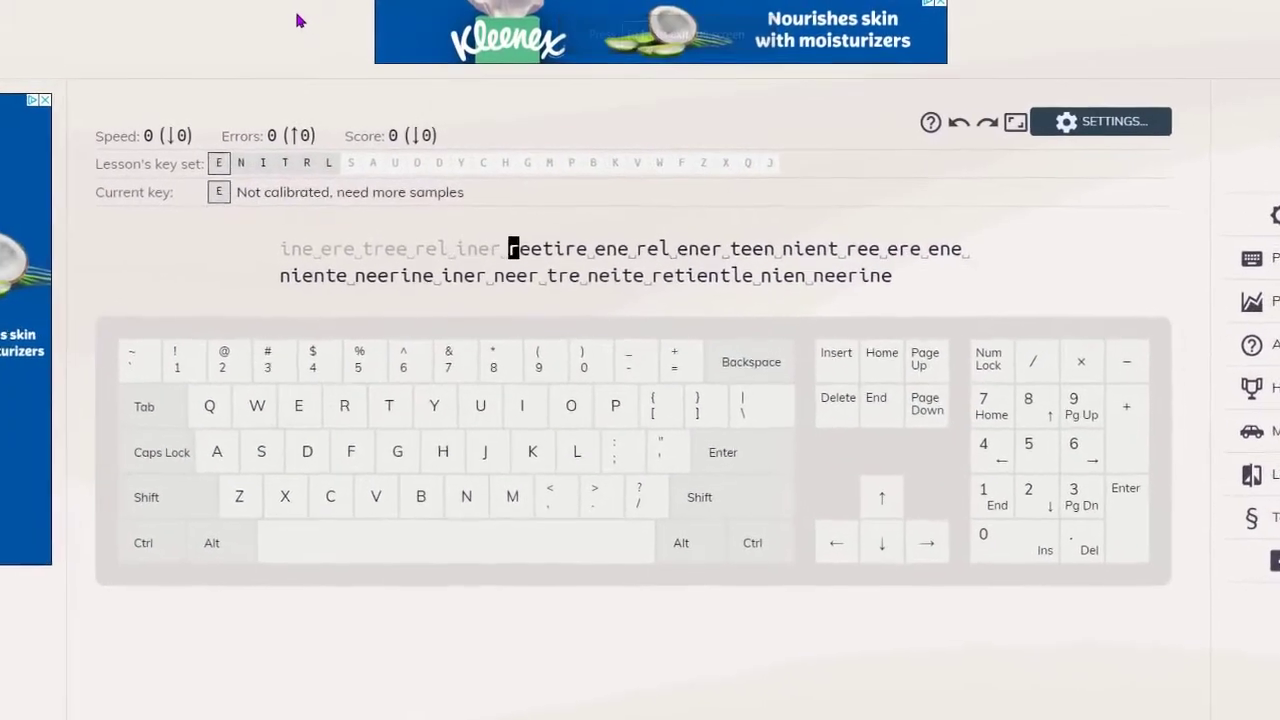
type("reetire ")
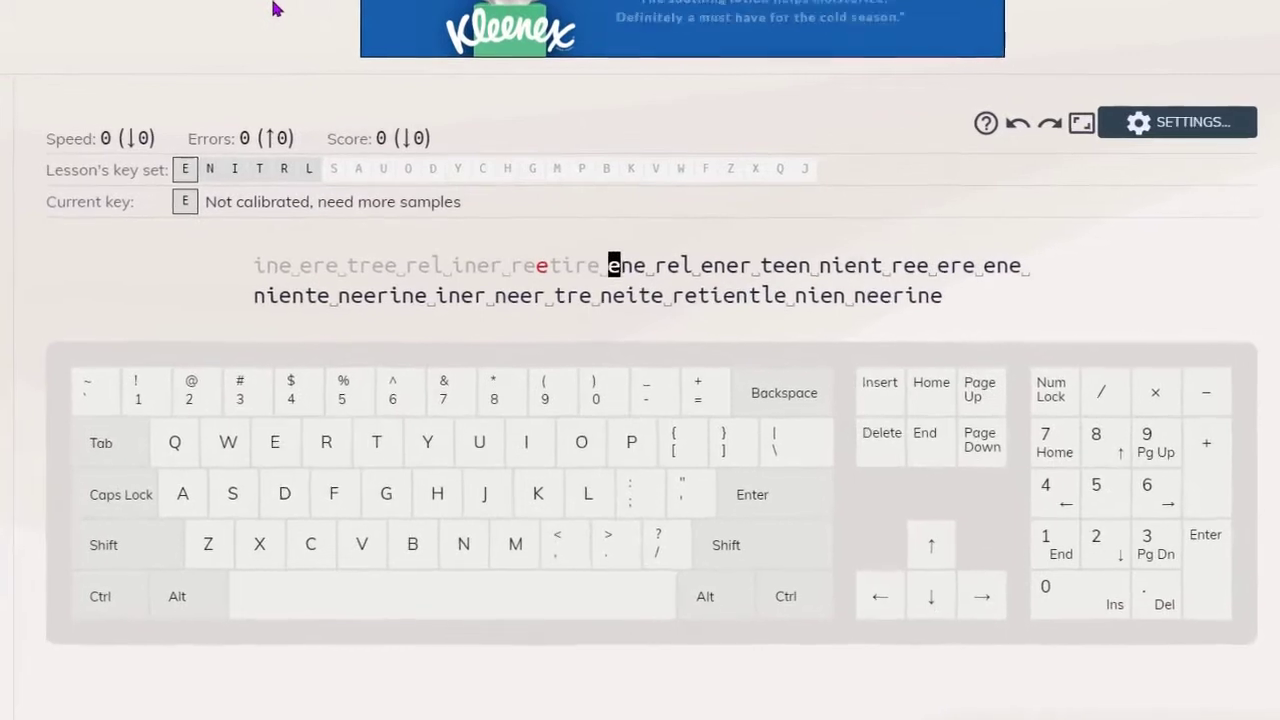
type("ene rel ener teen ")
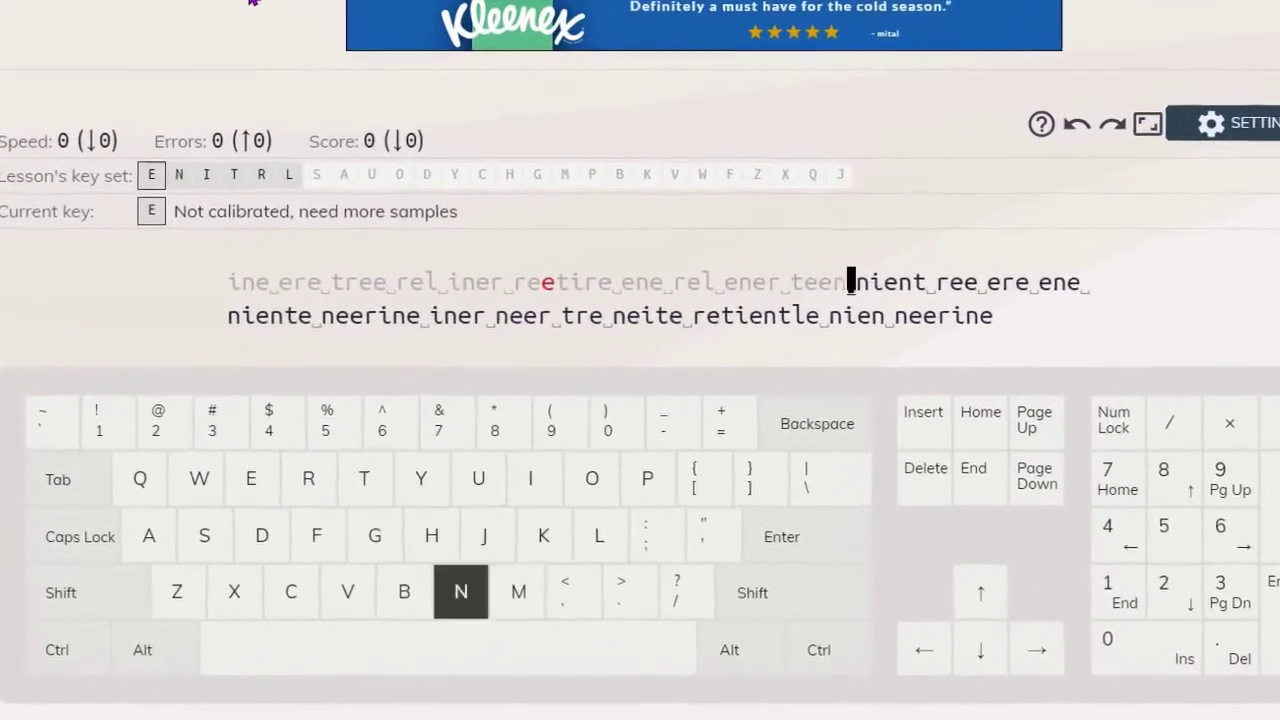
type("nient ree ")
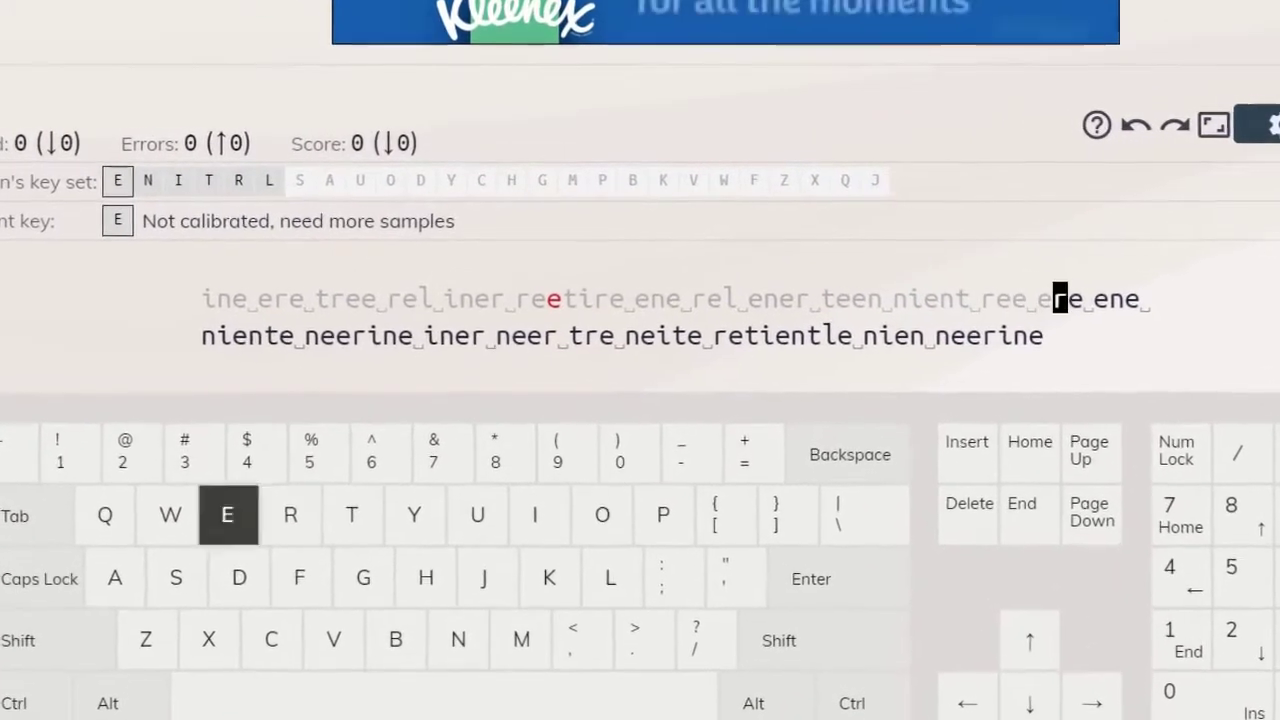
type("ere ene")
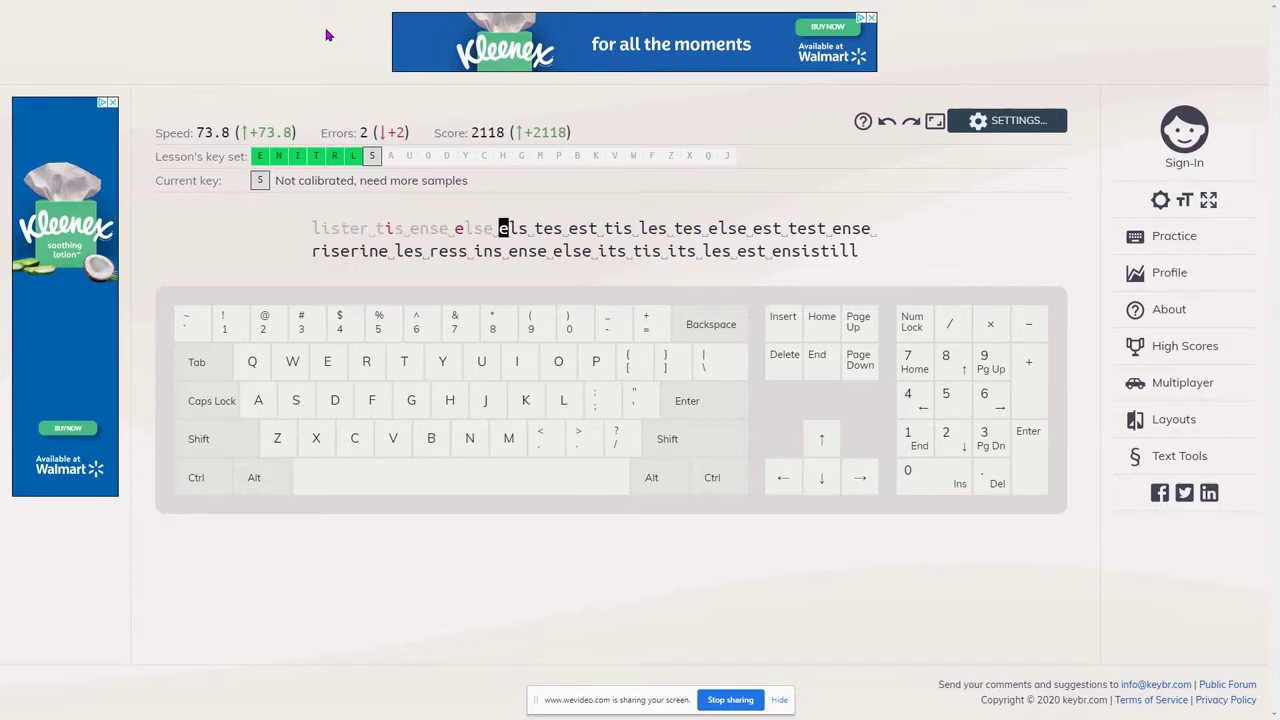
type("st ")
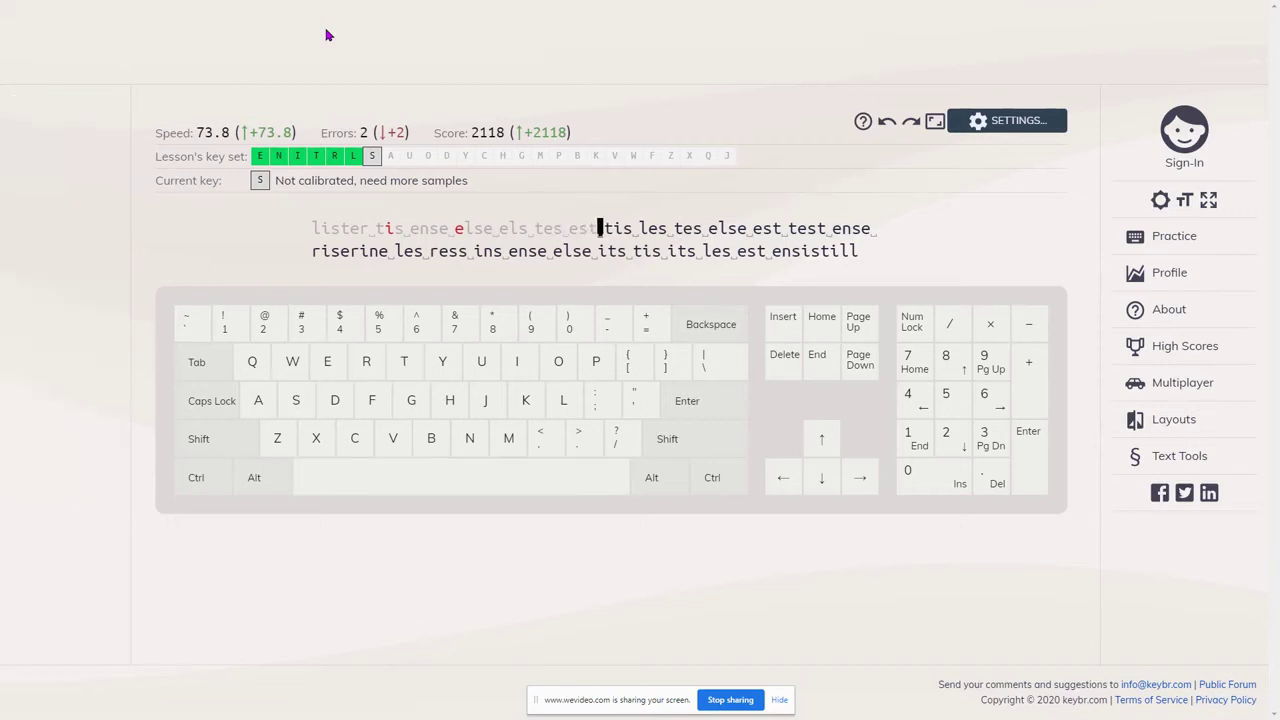
type("tis ")
type("les ")
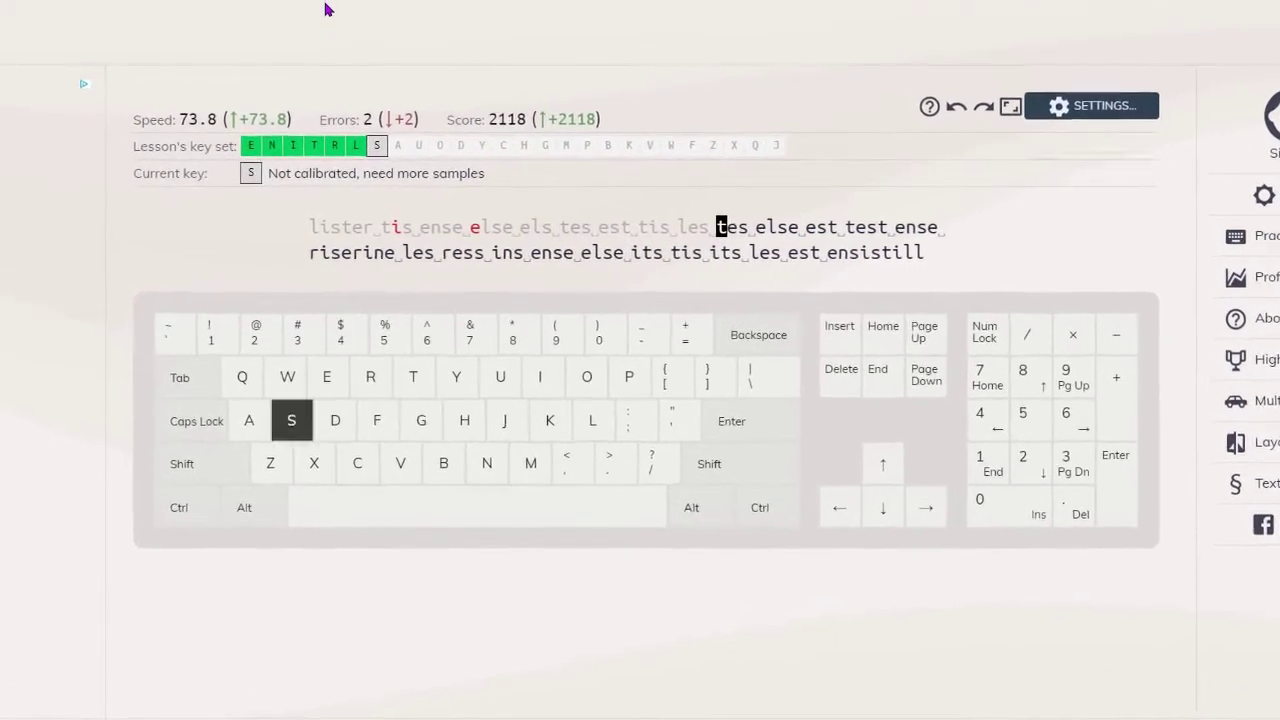
type("tes ")
type("else est ")
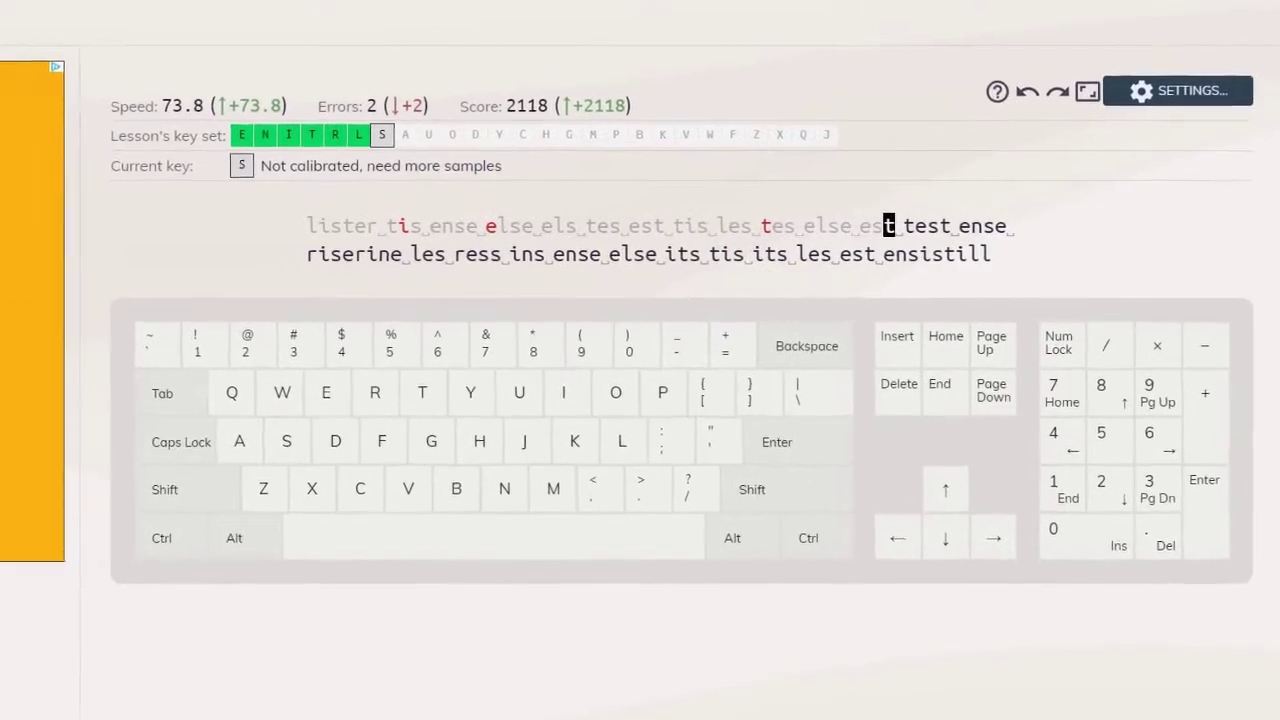
type("test ense ri")
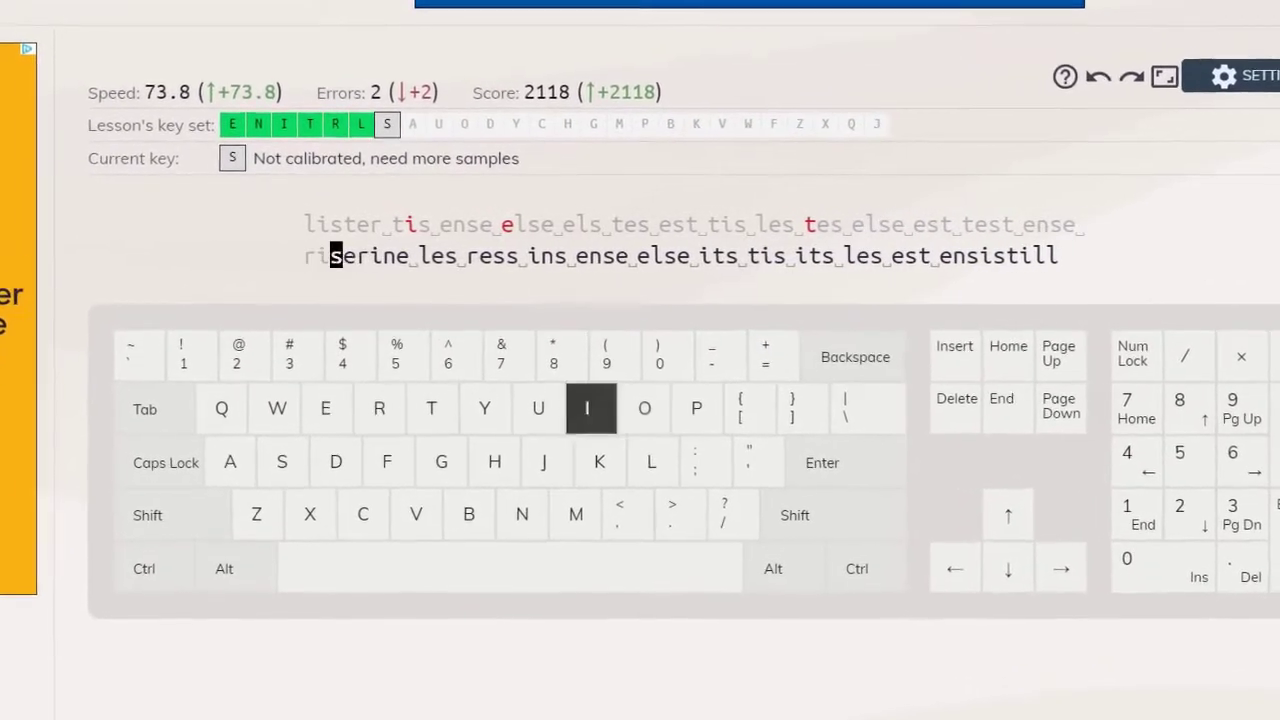
type("serine")
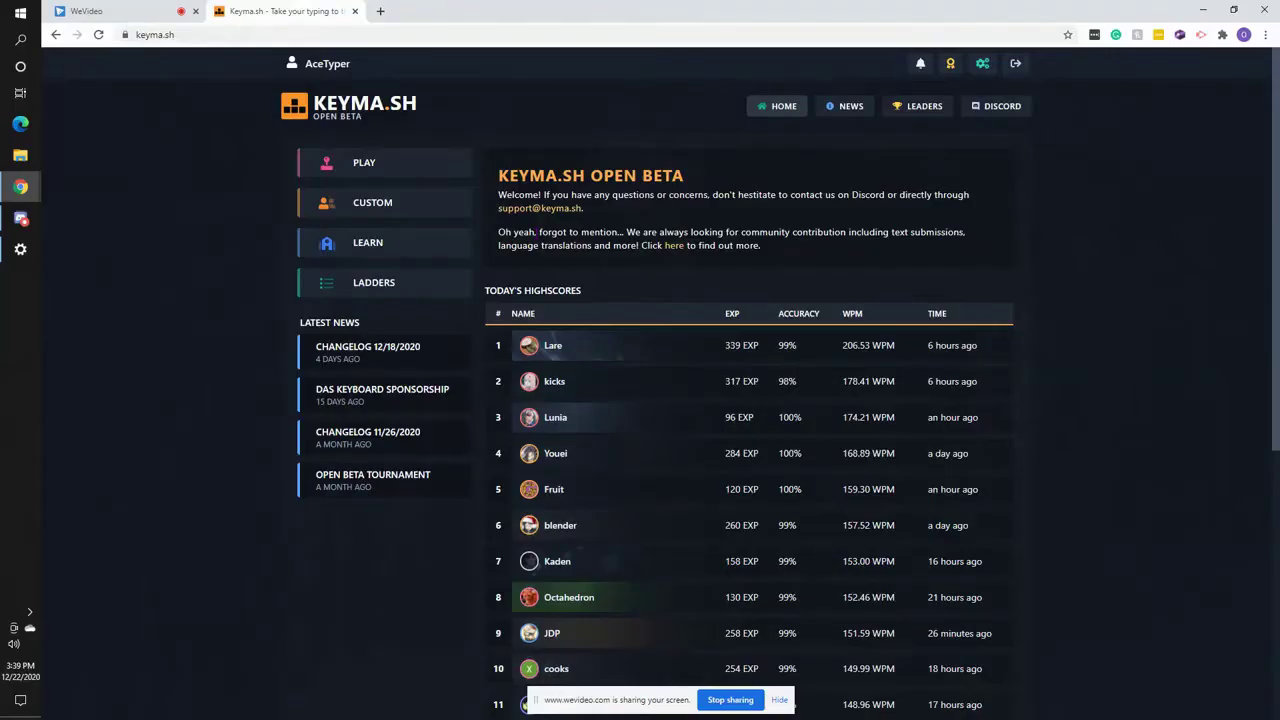
Go full screen, join a random Free For All match, and type the race words, fixing typos
key("F11")
left_click(343, 115)
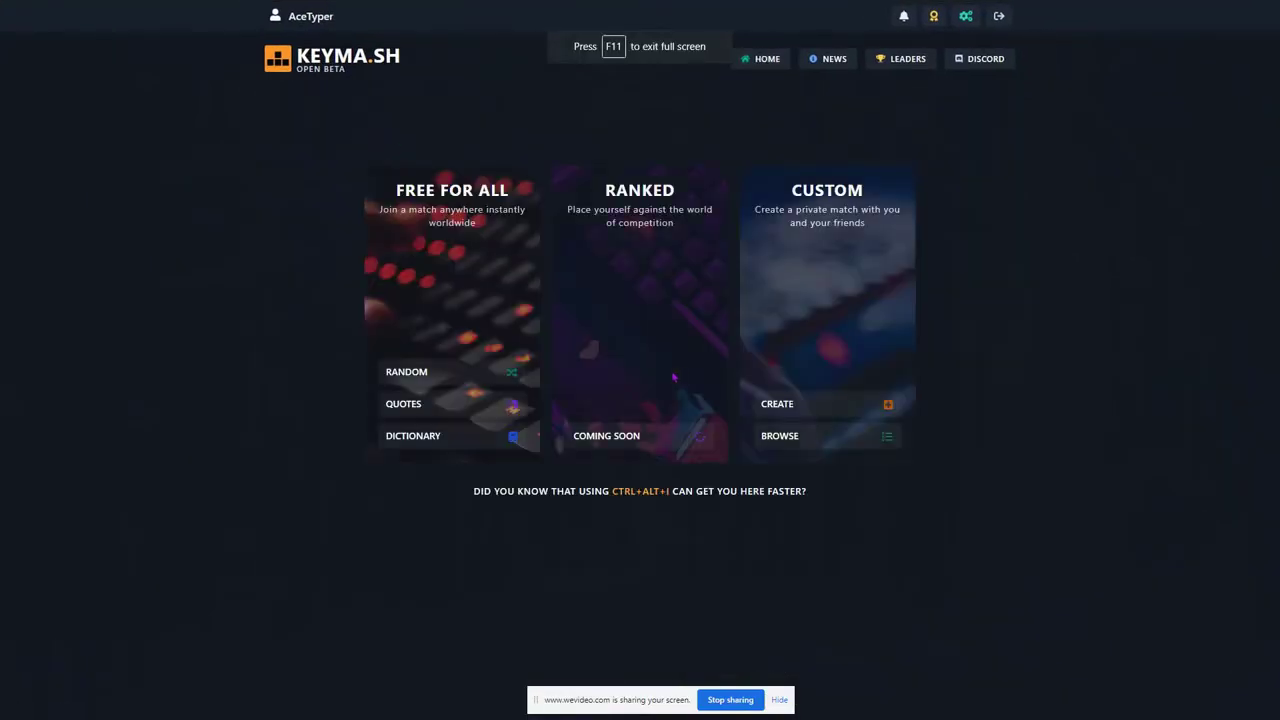
left_click(450, 371)
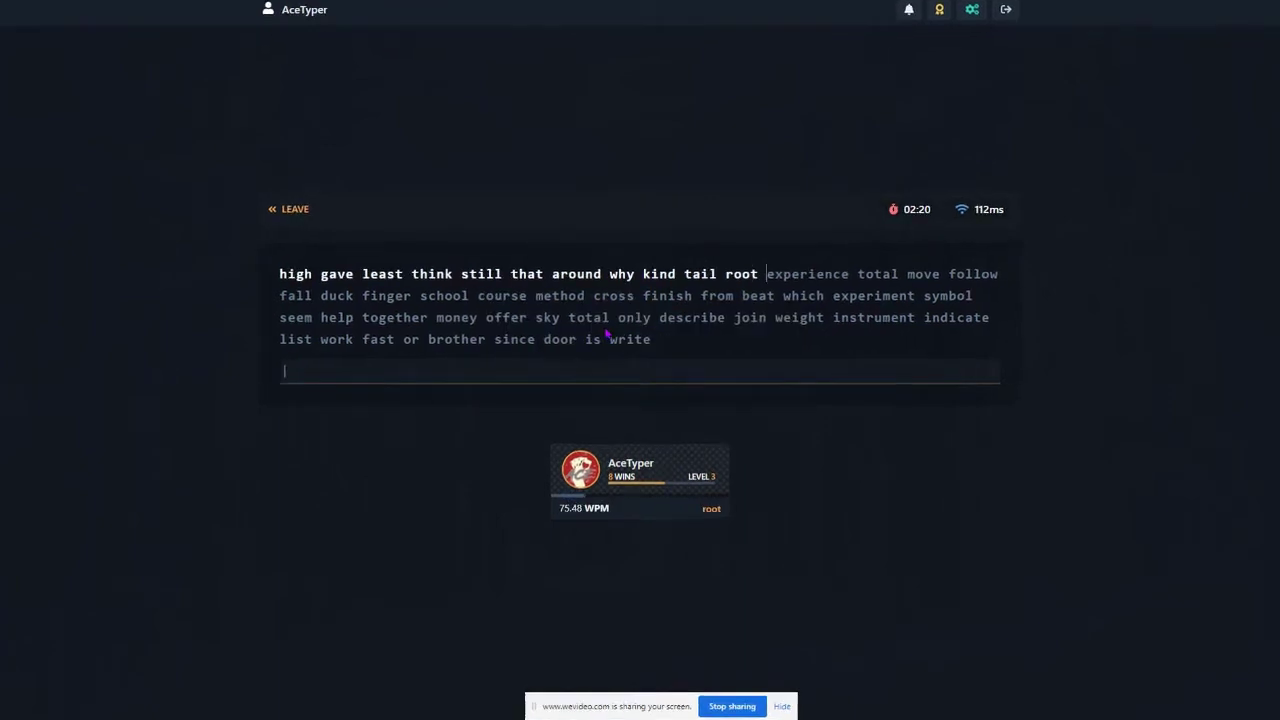
type("ex")
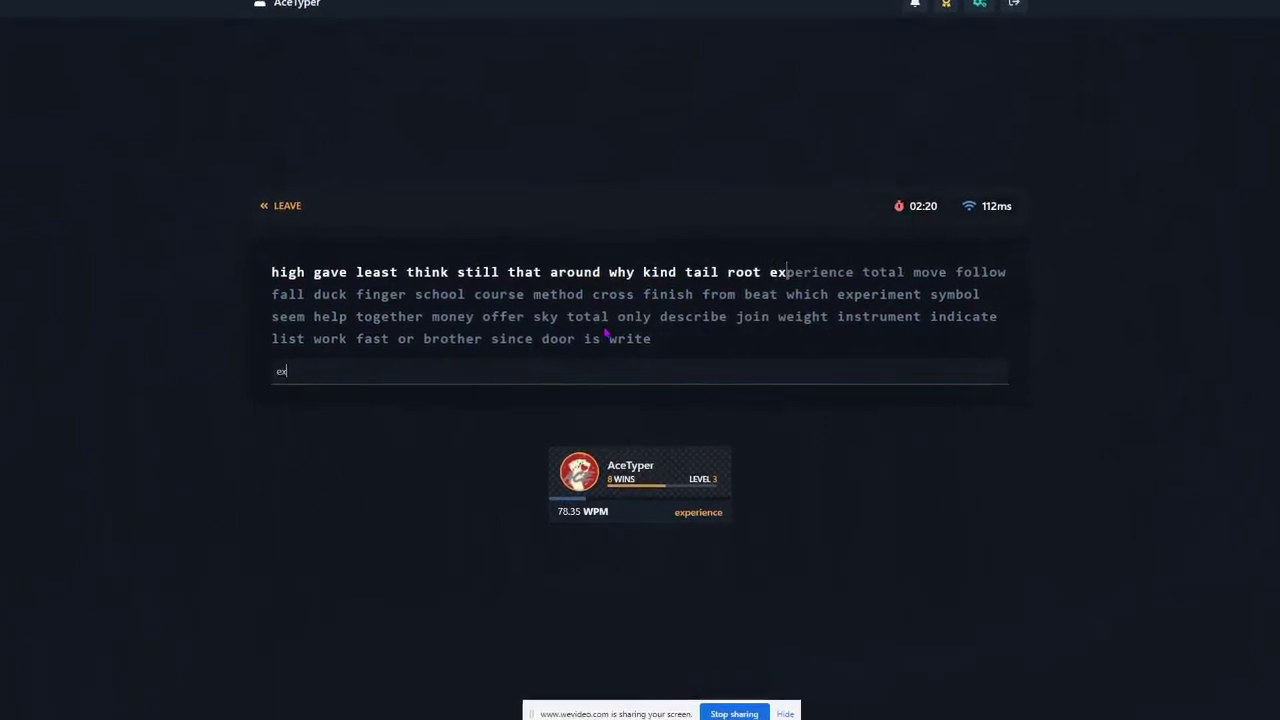
type("perience total m")
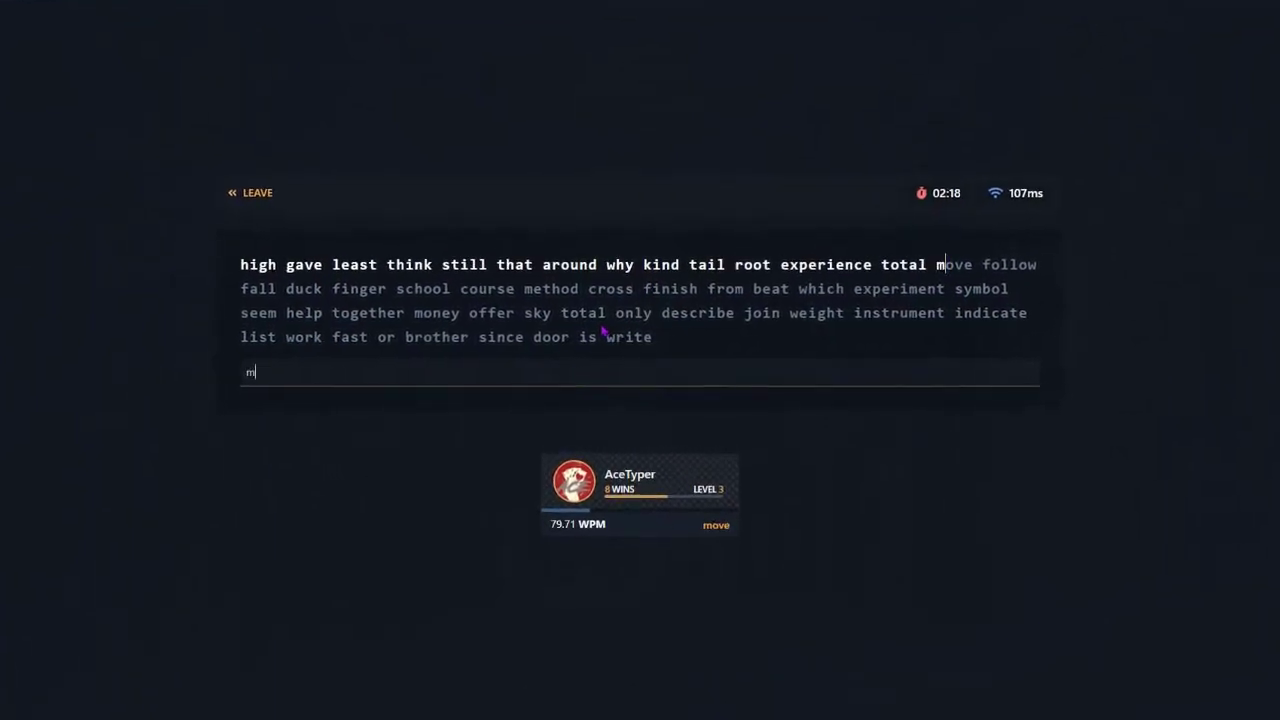
type("ove follow fal")
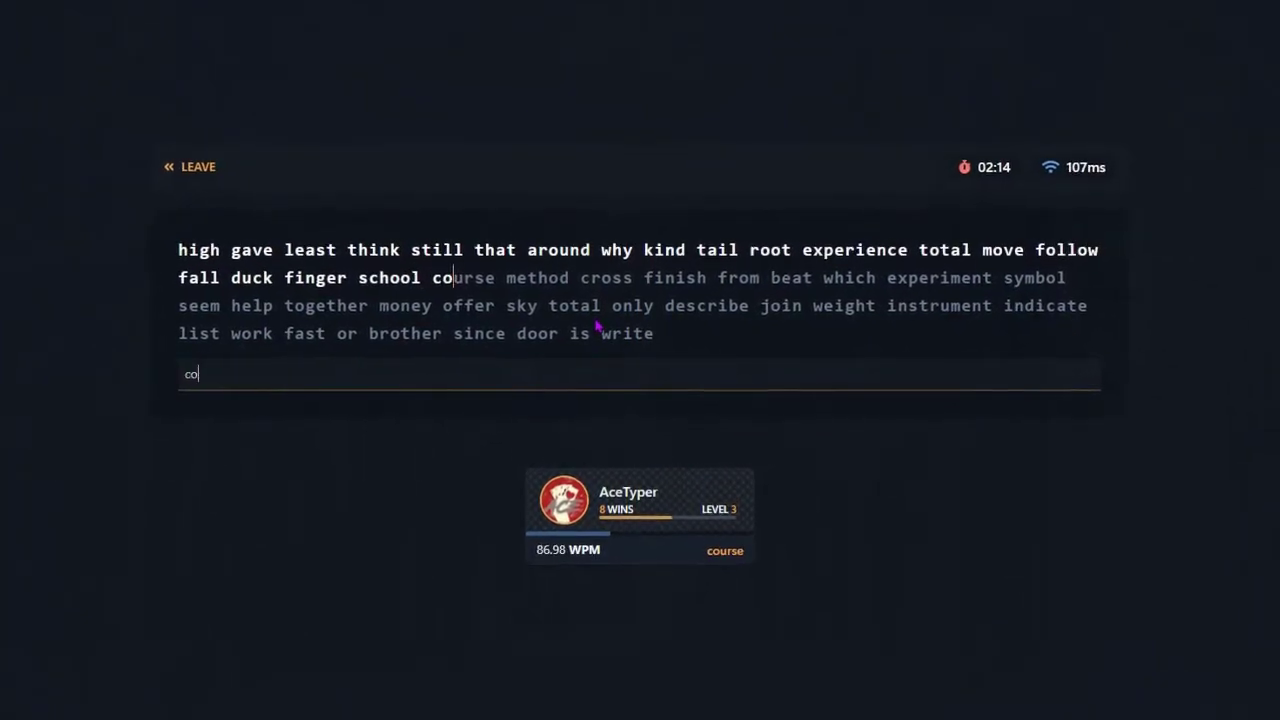
type("urse mte")
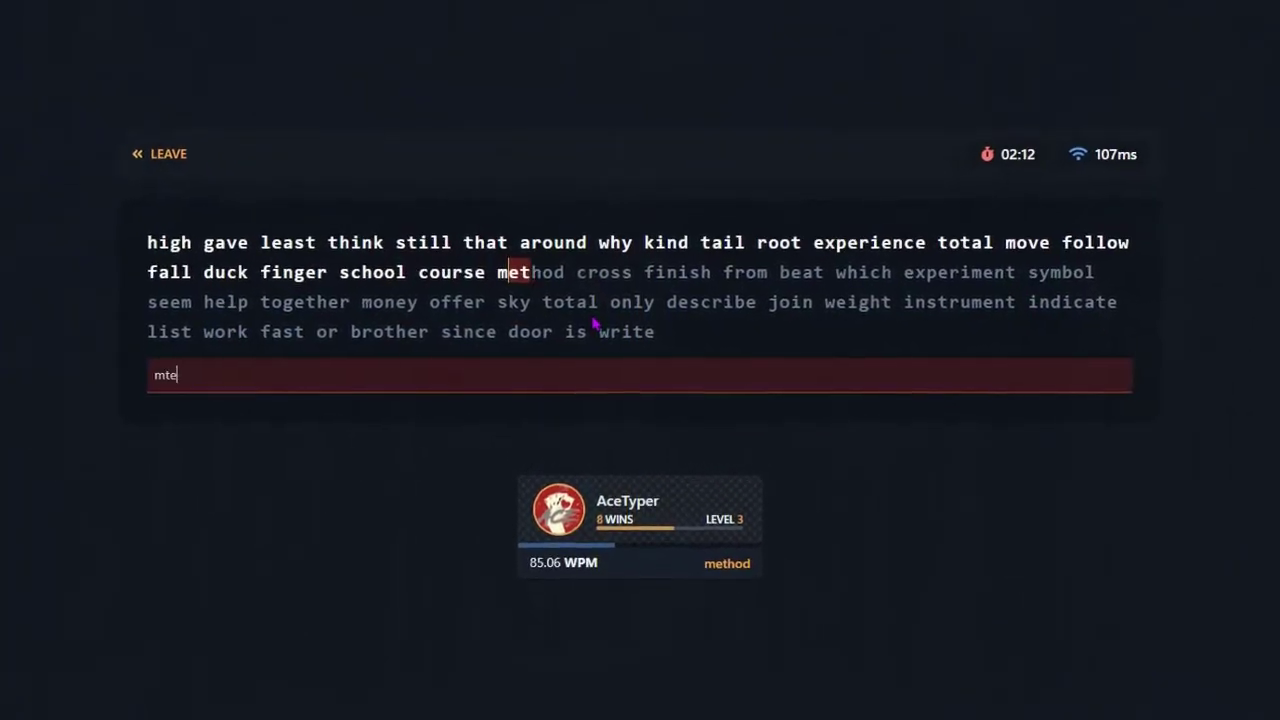
key("BackSpace")
key("BackSpace")
type("ethod crosds")
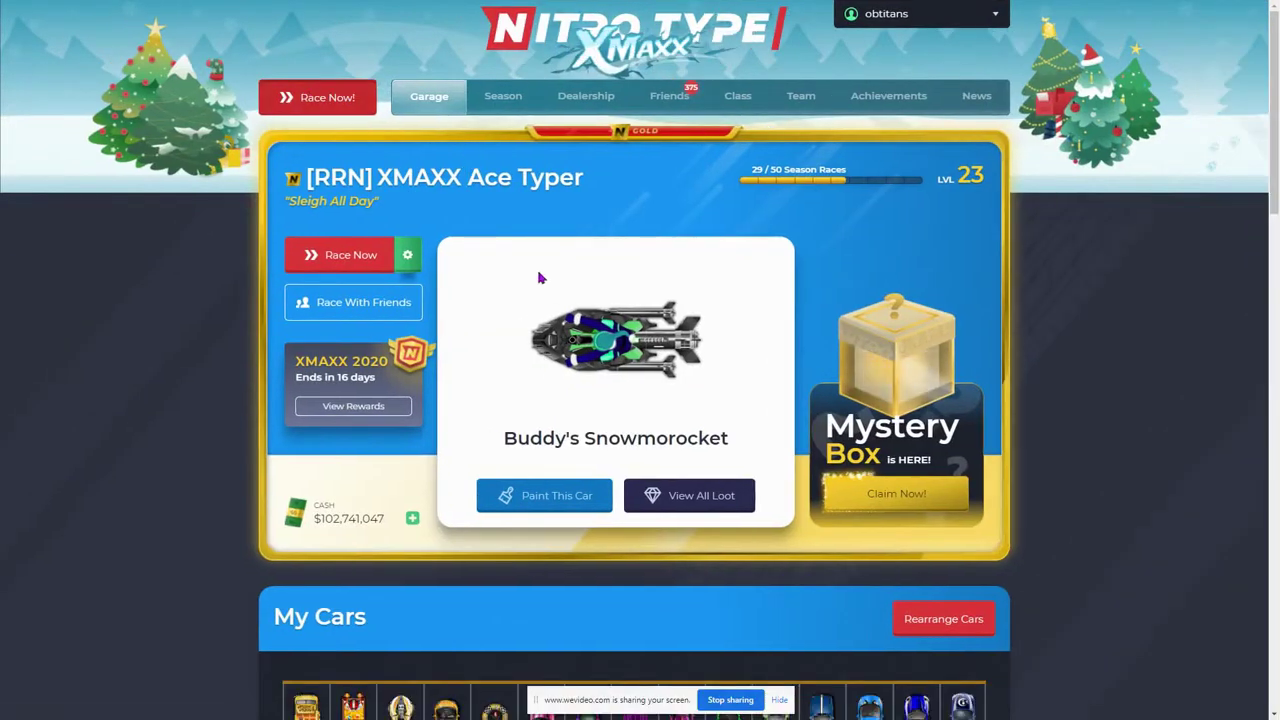
Start a Nitro Type race with Race Now! and type the passage at about 92 WPM
left_click(356, 107)
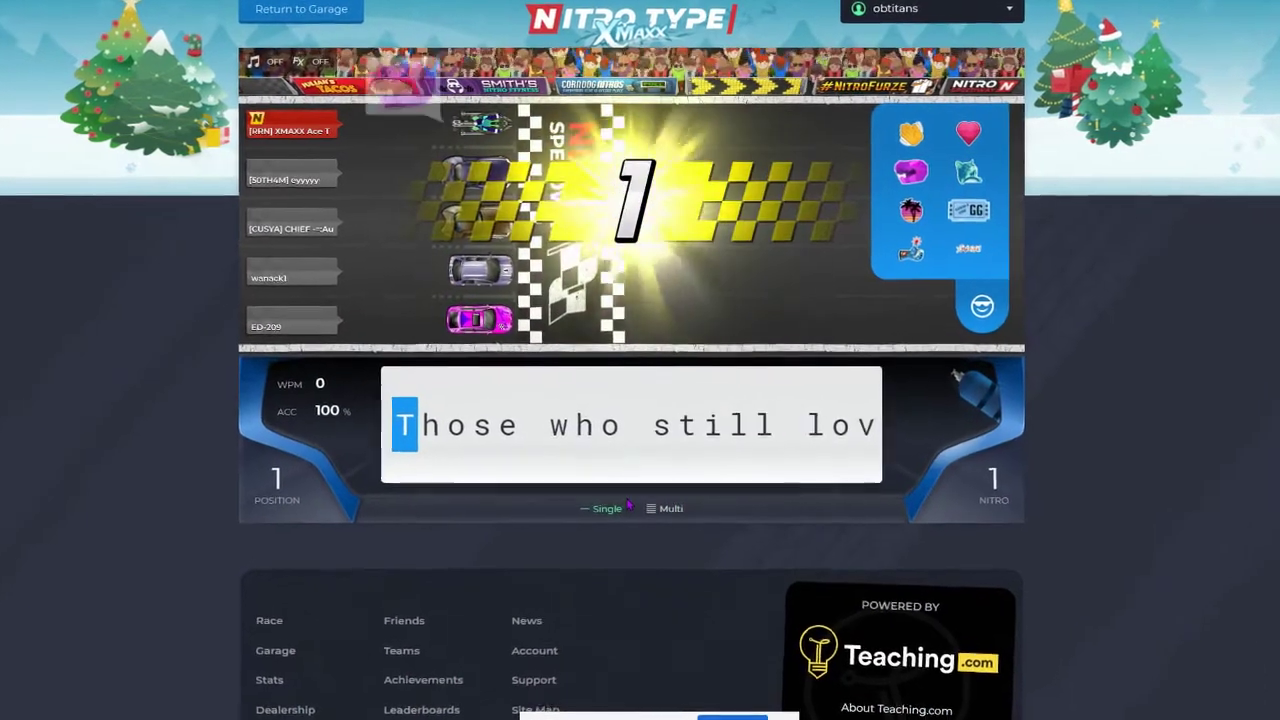
type("Those who still love their pro")
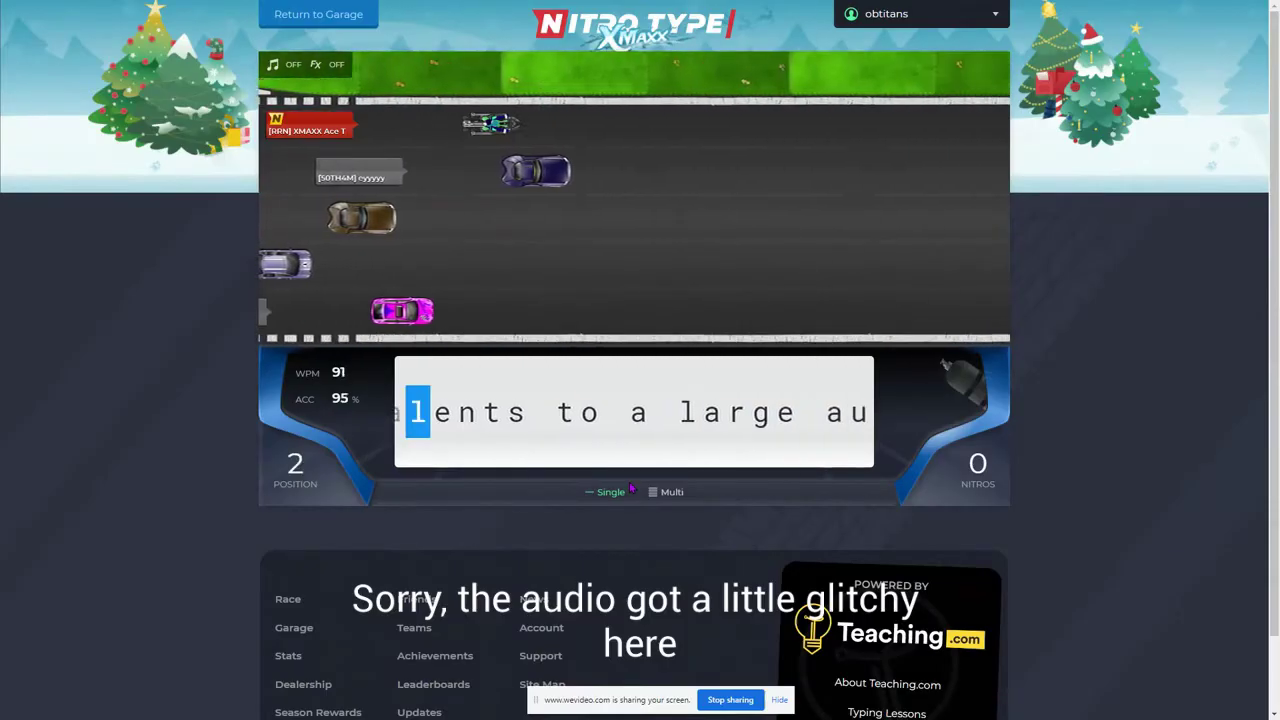
type("lents to a large ")
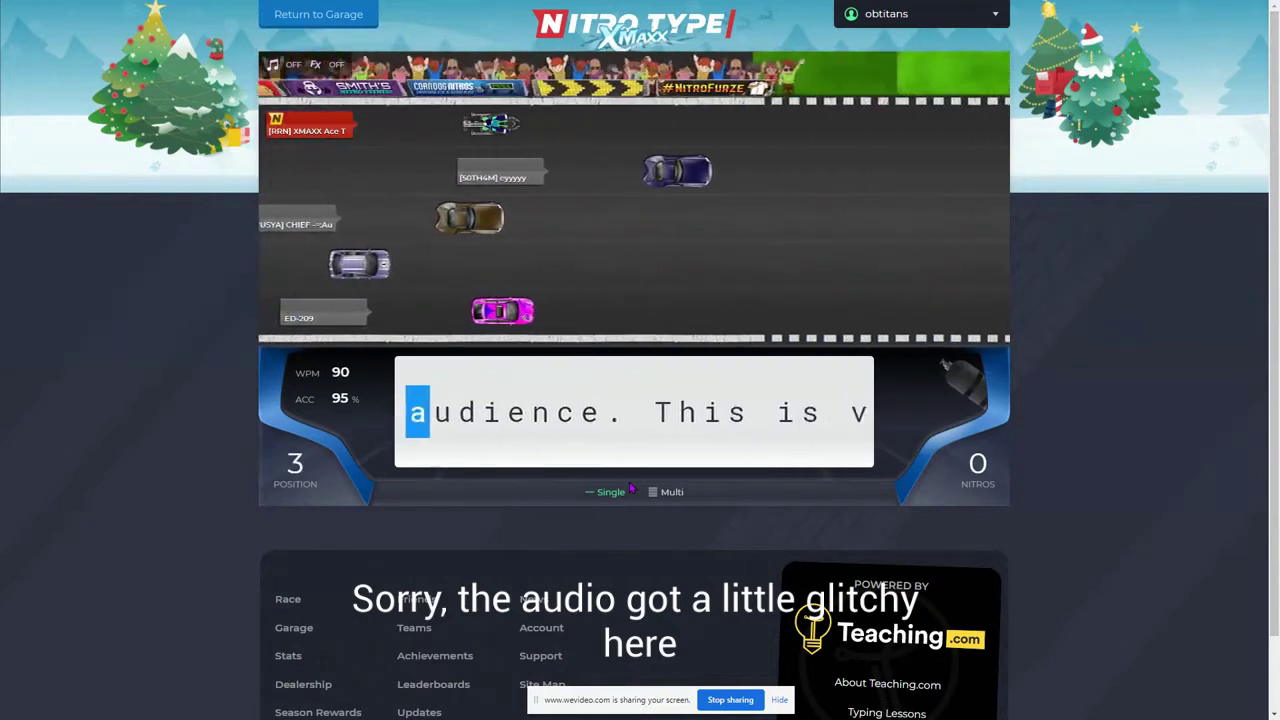
type("nce. This is v")
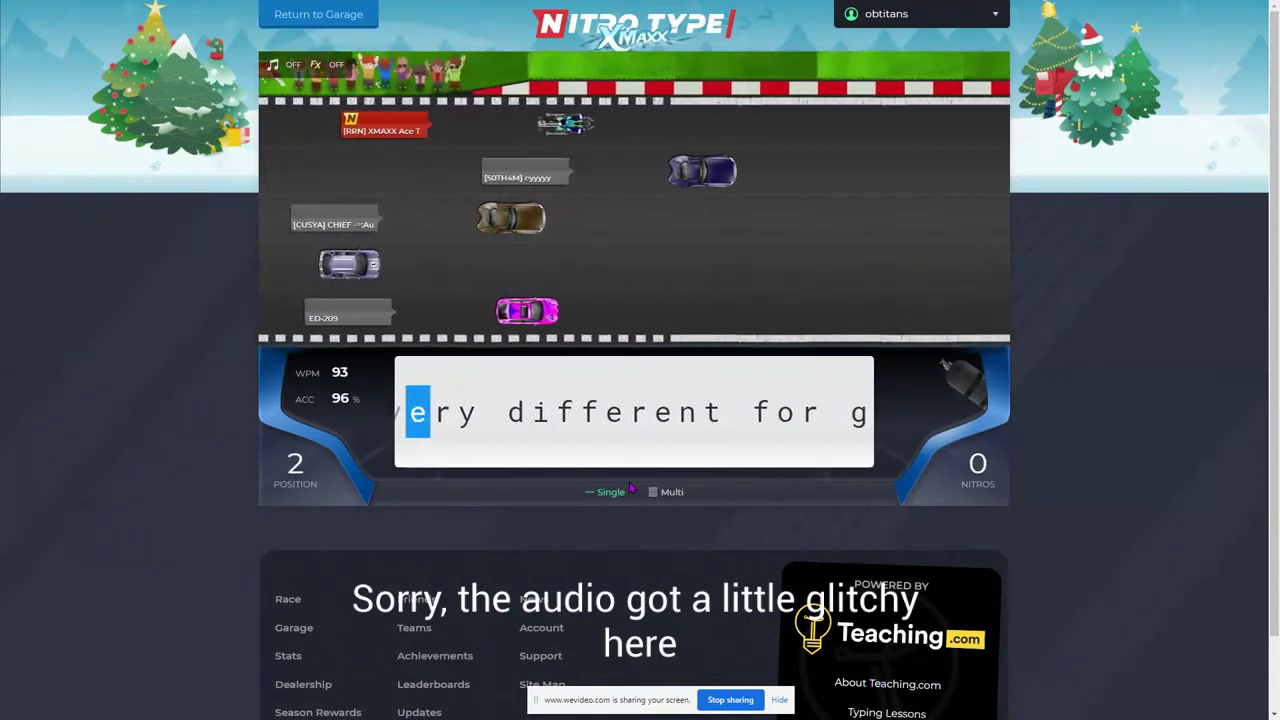
type("ery different ")
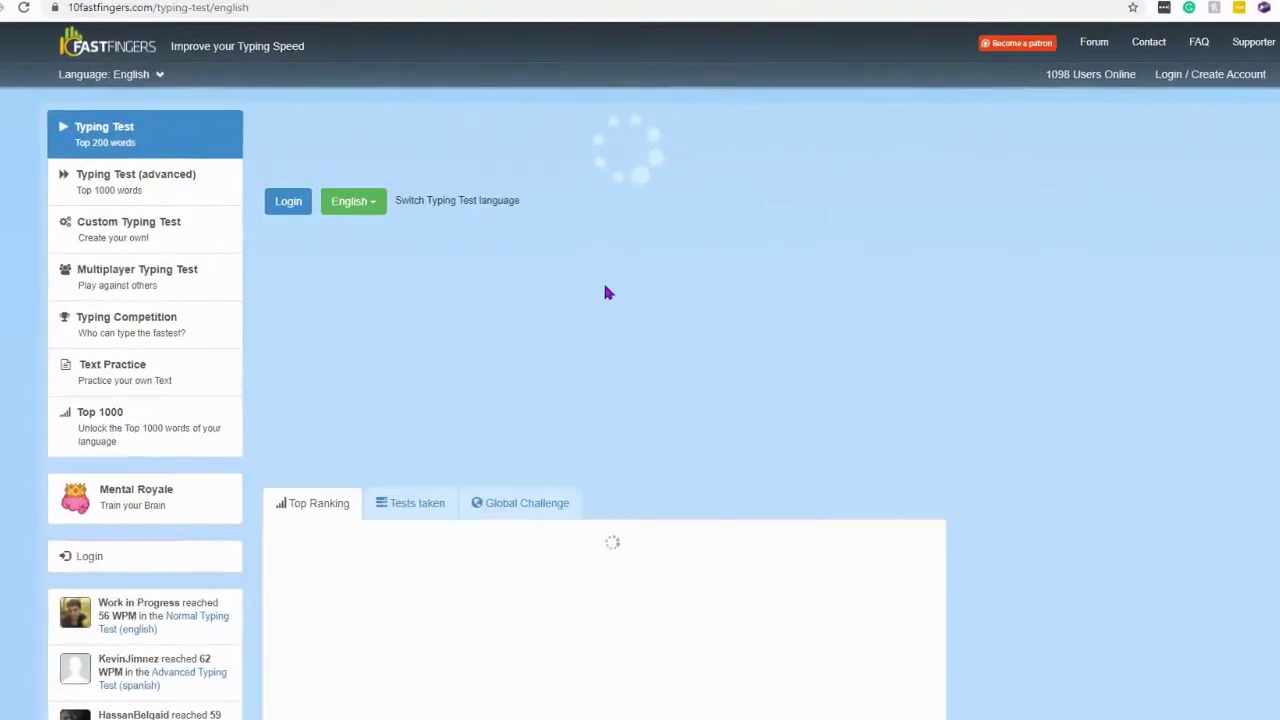
Begin the one-minute English test and type the first three words correctly
left_click(594, 257)
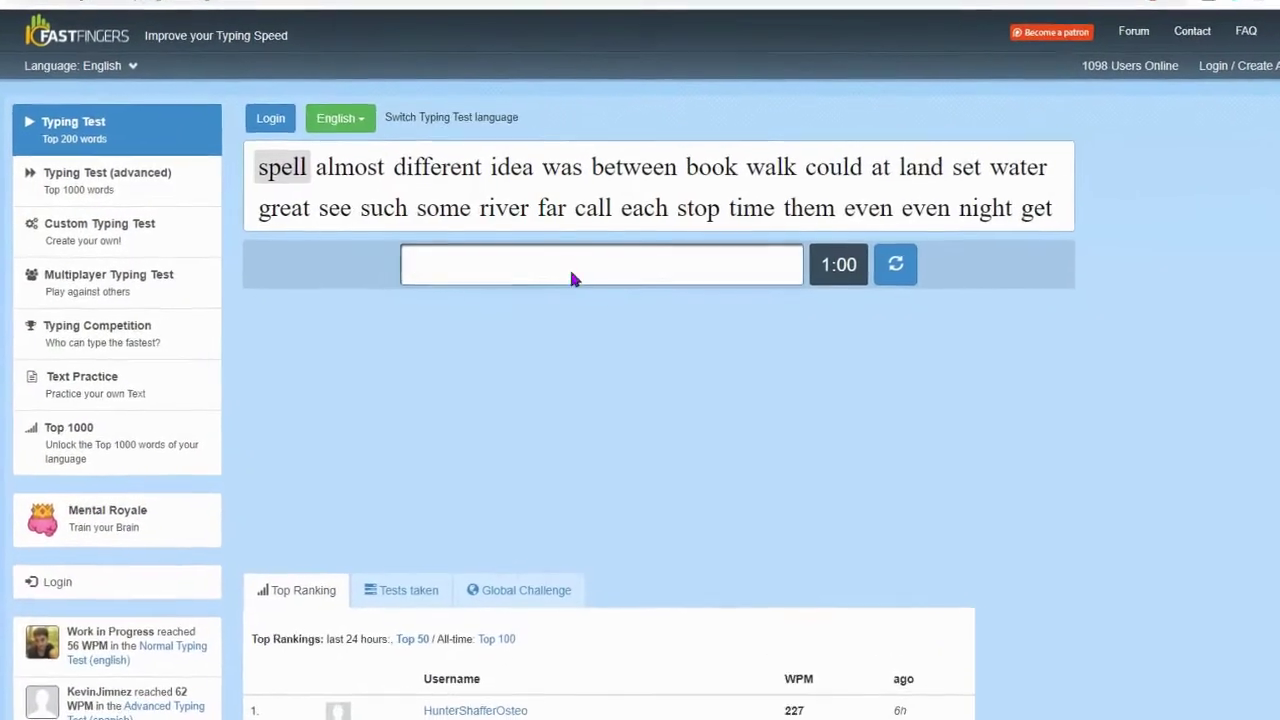
type("spell almo")
type("st dioffe")
key("BackSpace")
key("BackSpace")
key("BackSpace")
type("ifferent id")
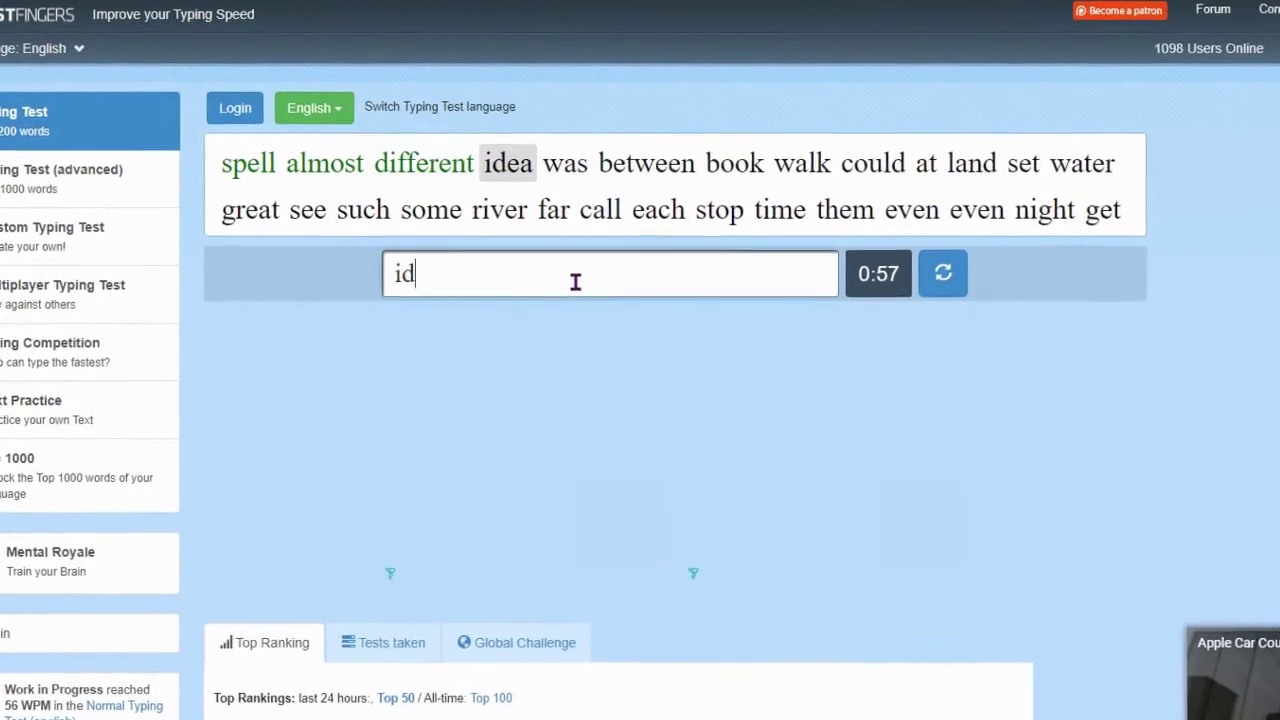
type("ea was betwen book walk co")
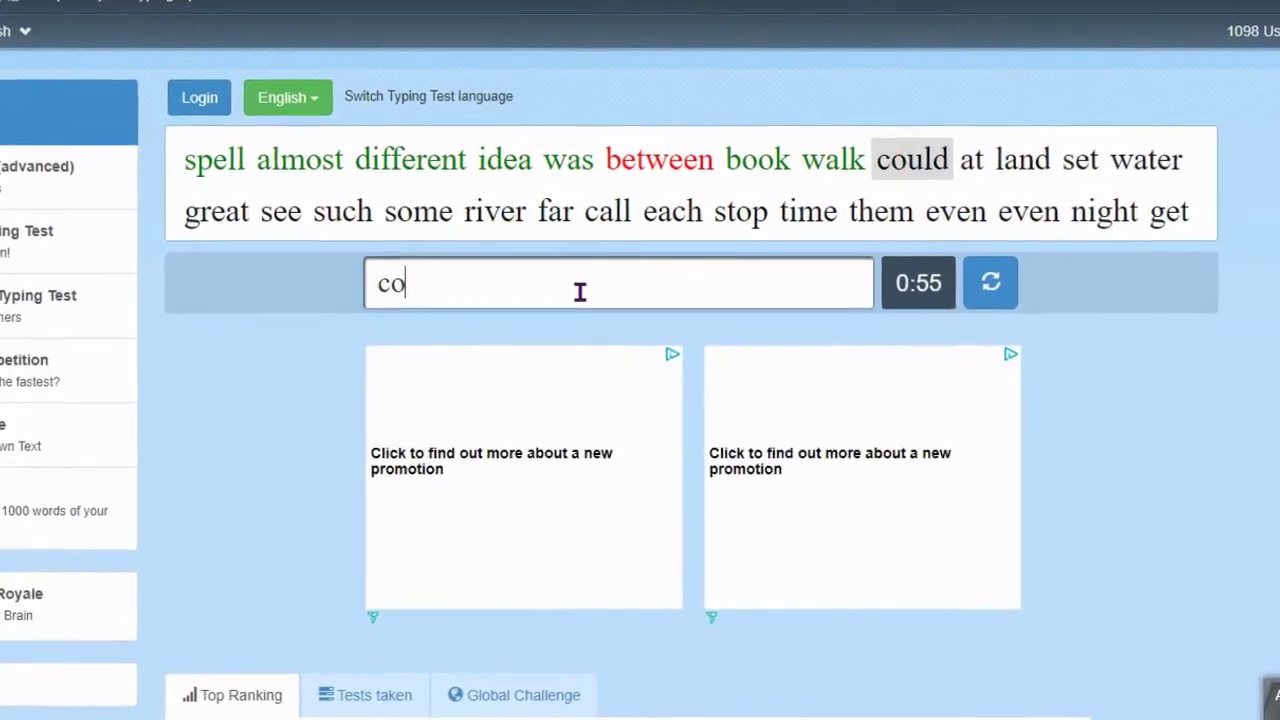
type("uld at land set water great see such so")
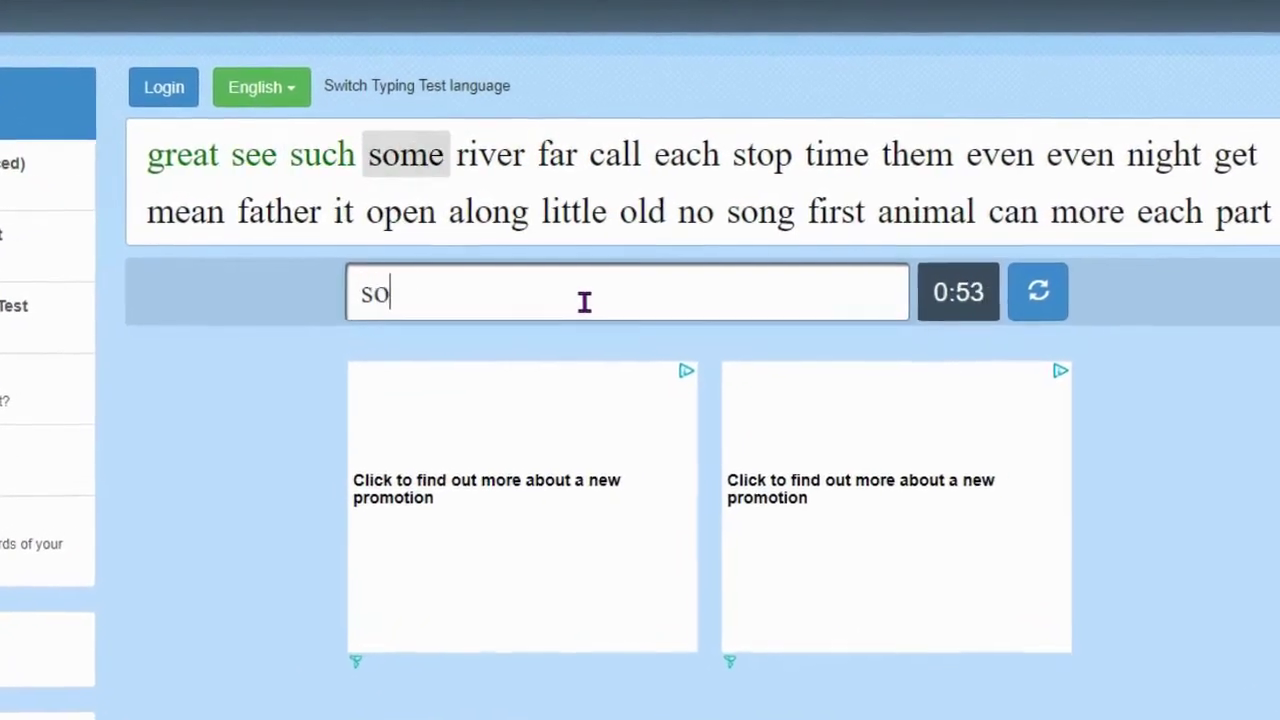
type("me river fra call eaci")
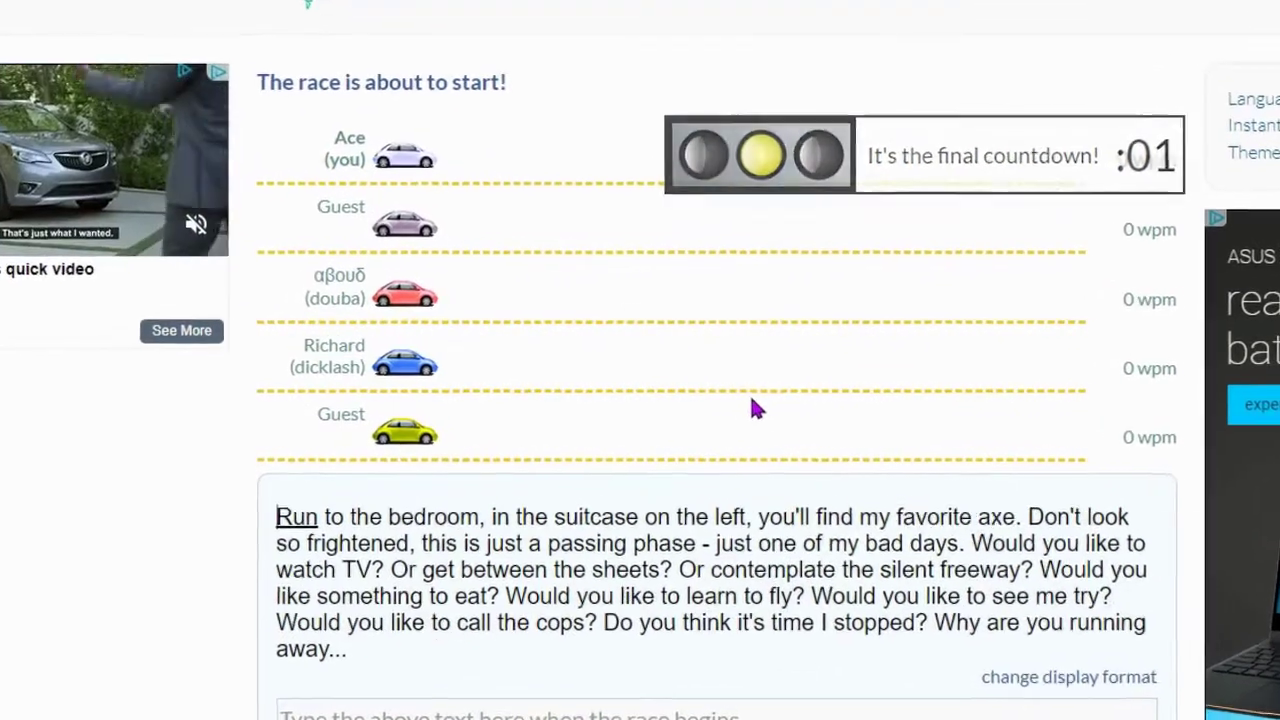
type("Run to the bedroom, in the suitca")
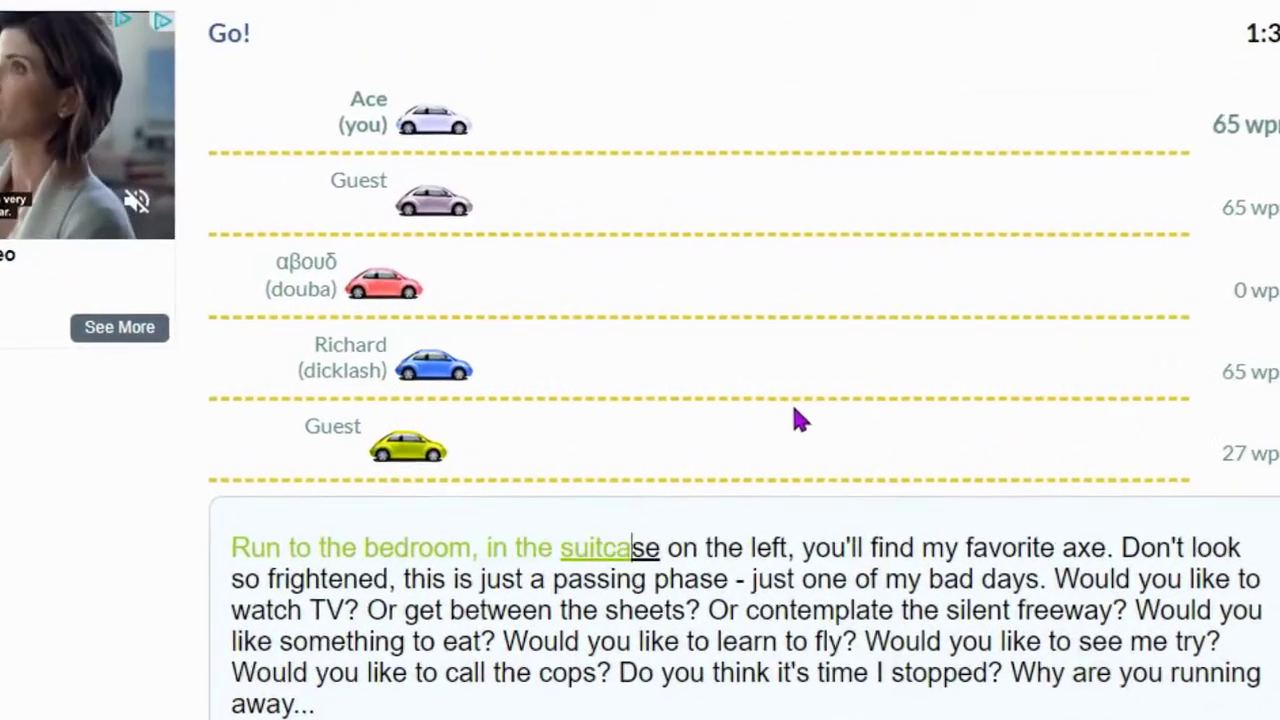
type("se on the left, you'll find my favorite ax")
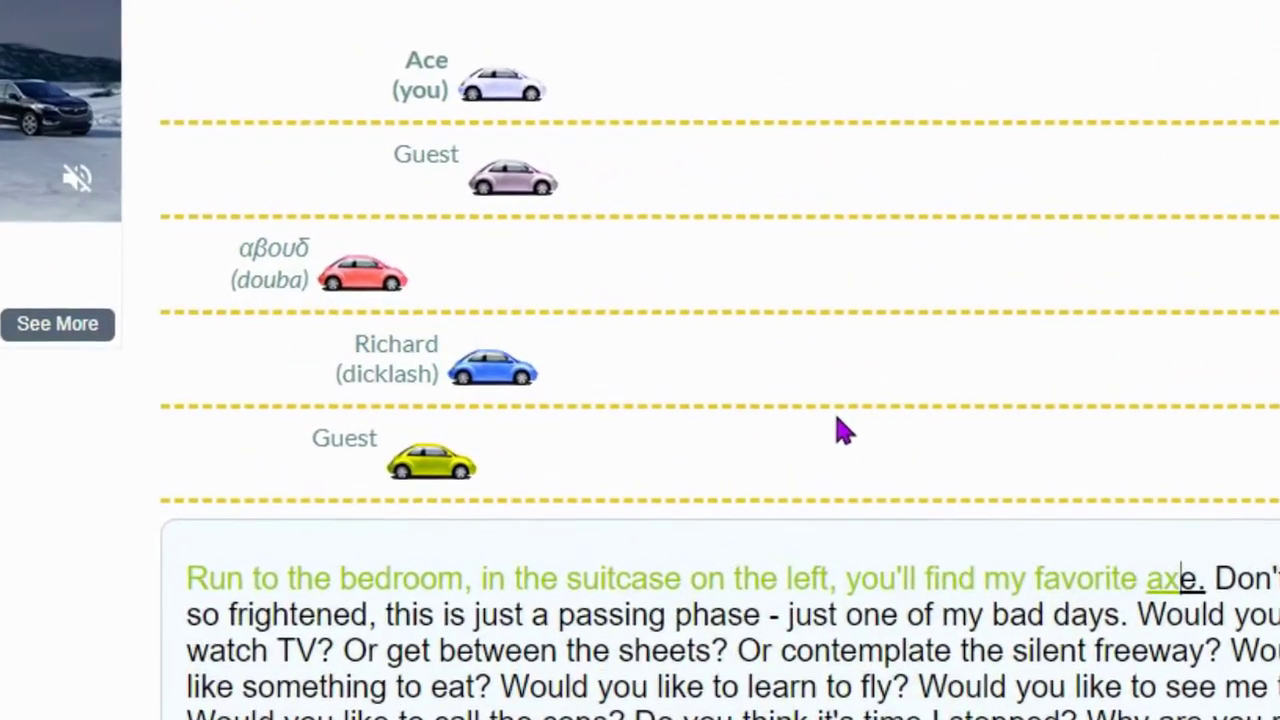
type("e. Don't look so frightened, this is just a p")
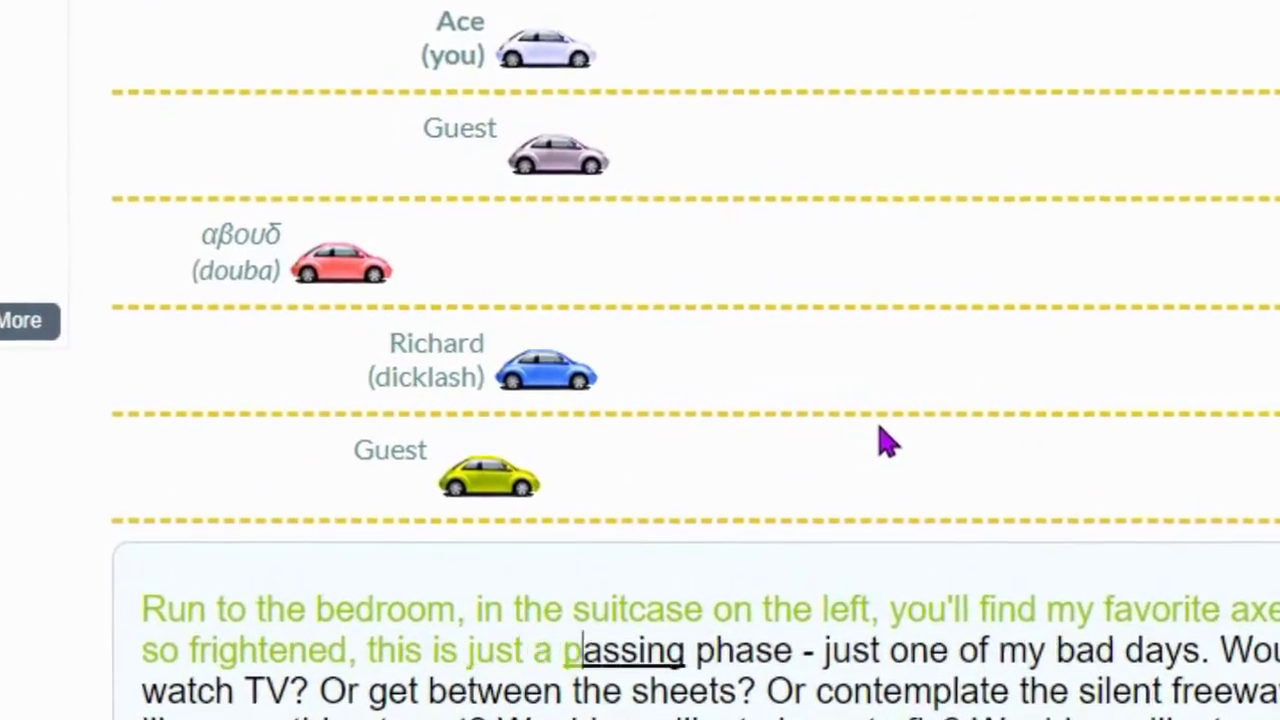
type("assing phase")
type(" - just one of m")
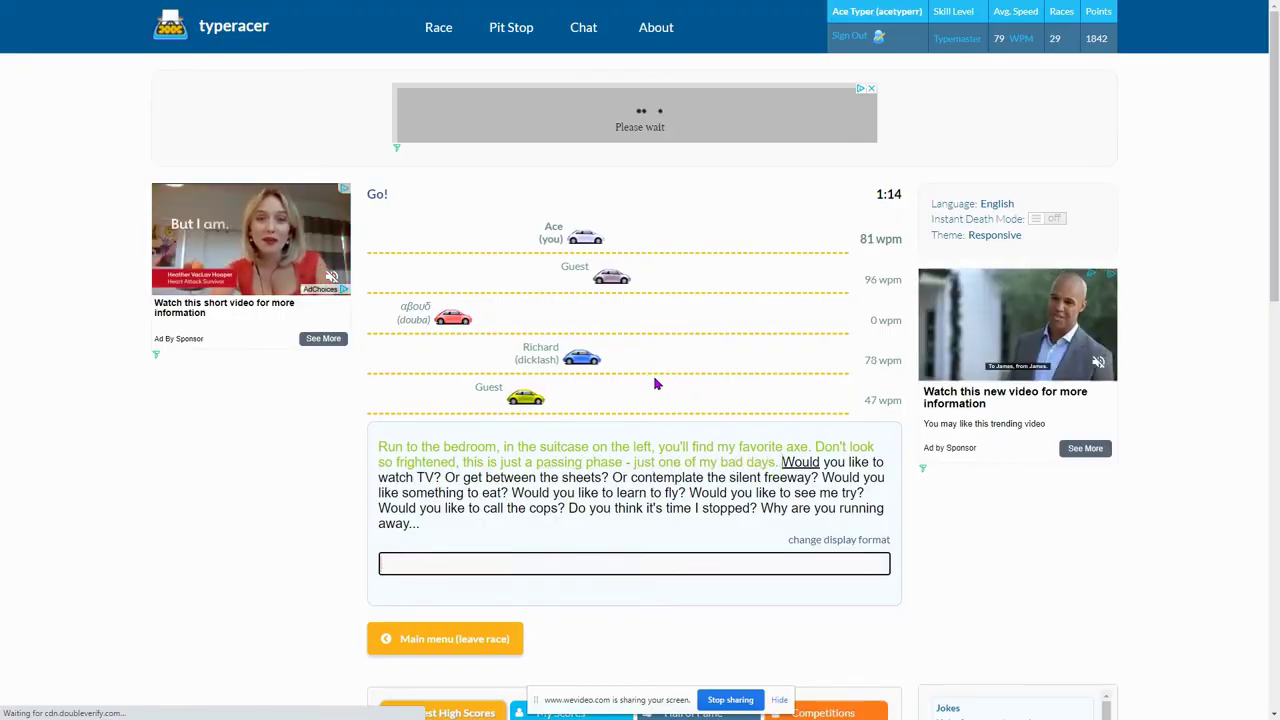
type("y bad days. Would you like to watch TV? Or ")
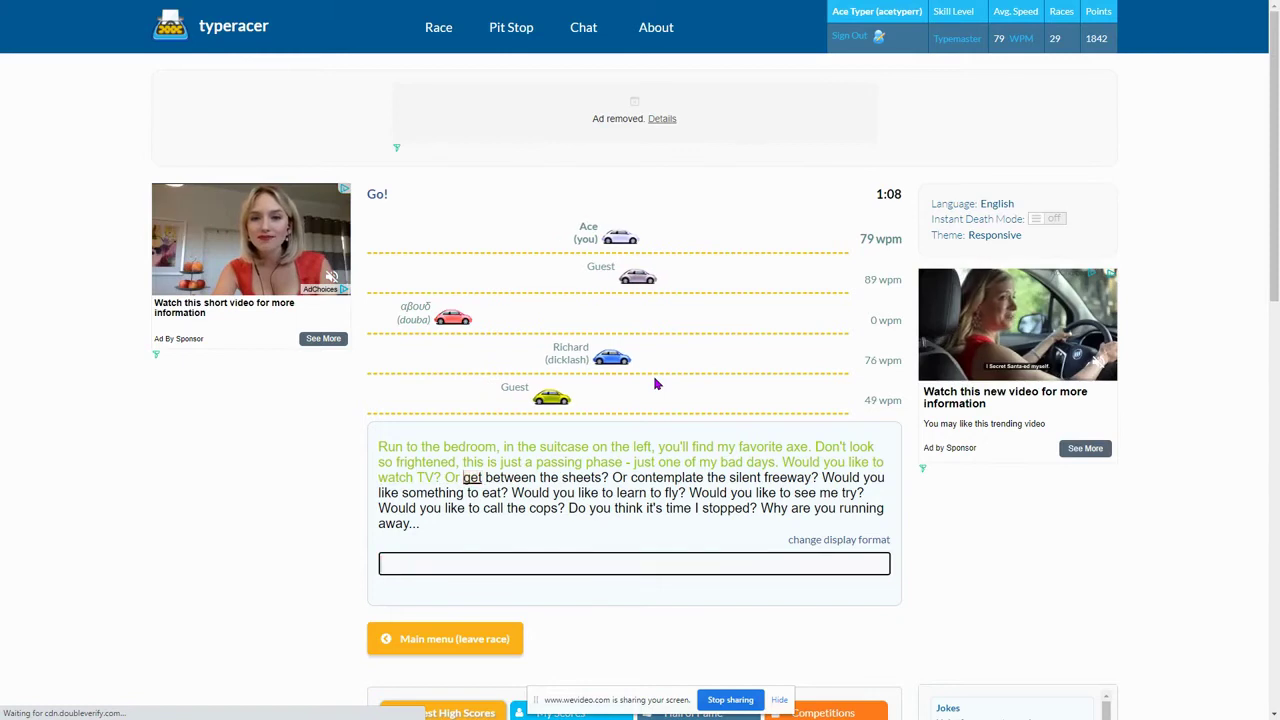
type("get between ")
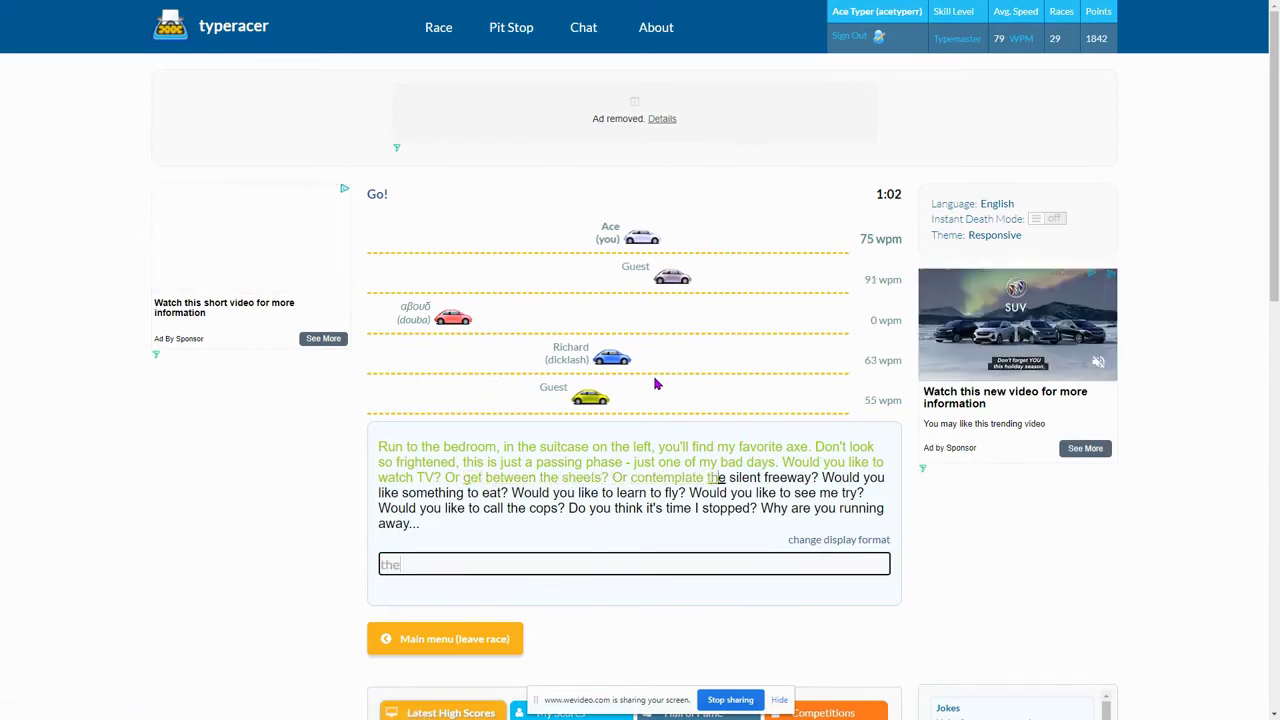
type(" silent ")
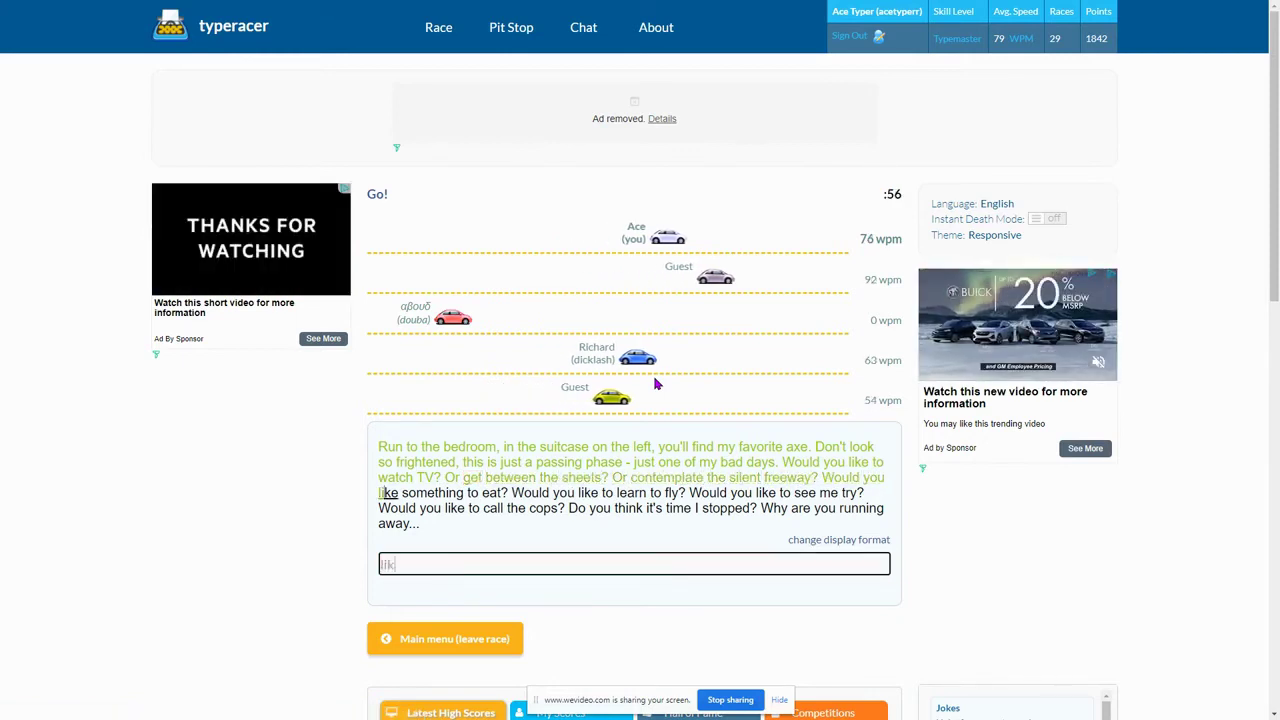
type("like something to eat? Would you like to le")
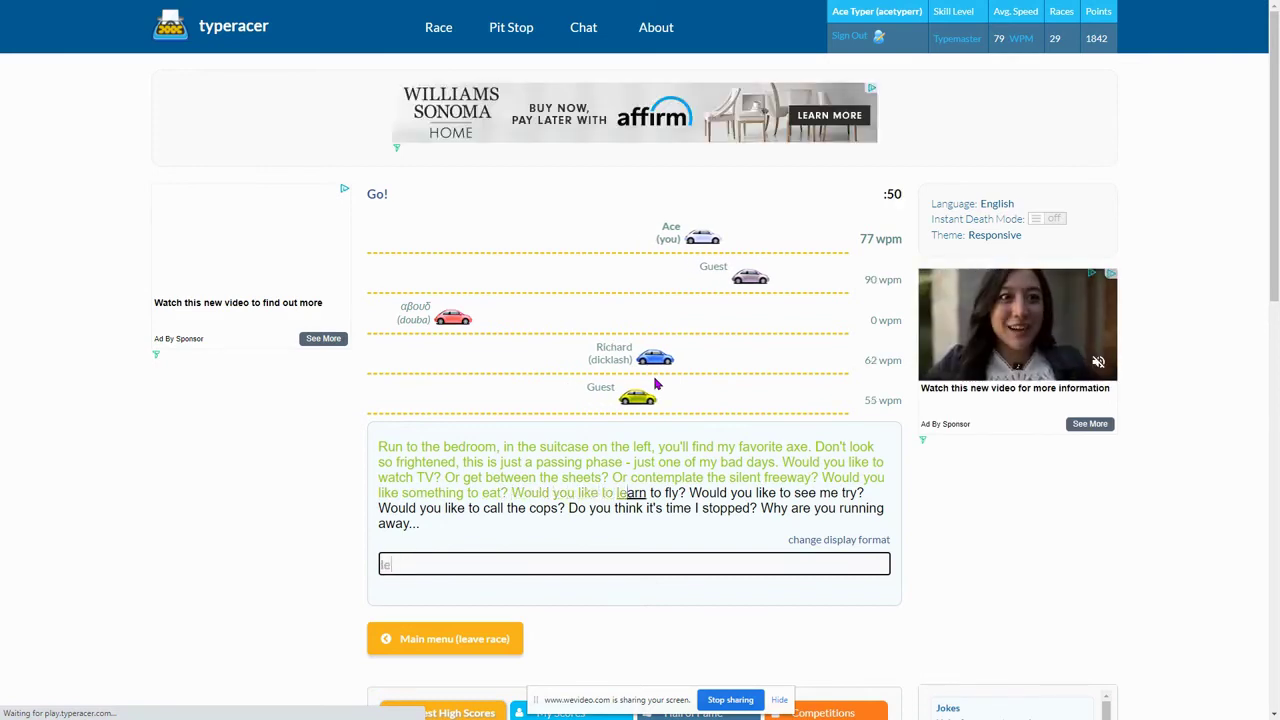
type("arn to fly? Would you like t")
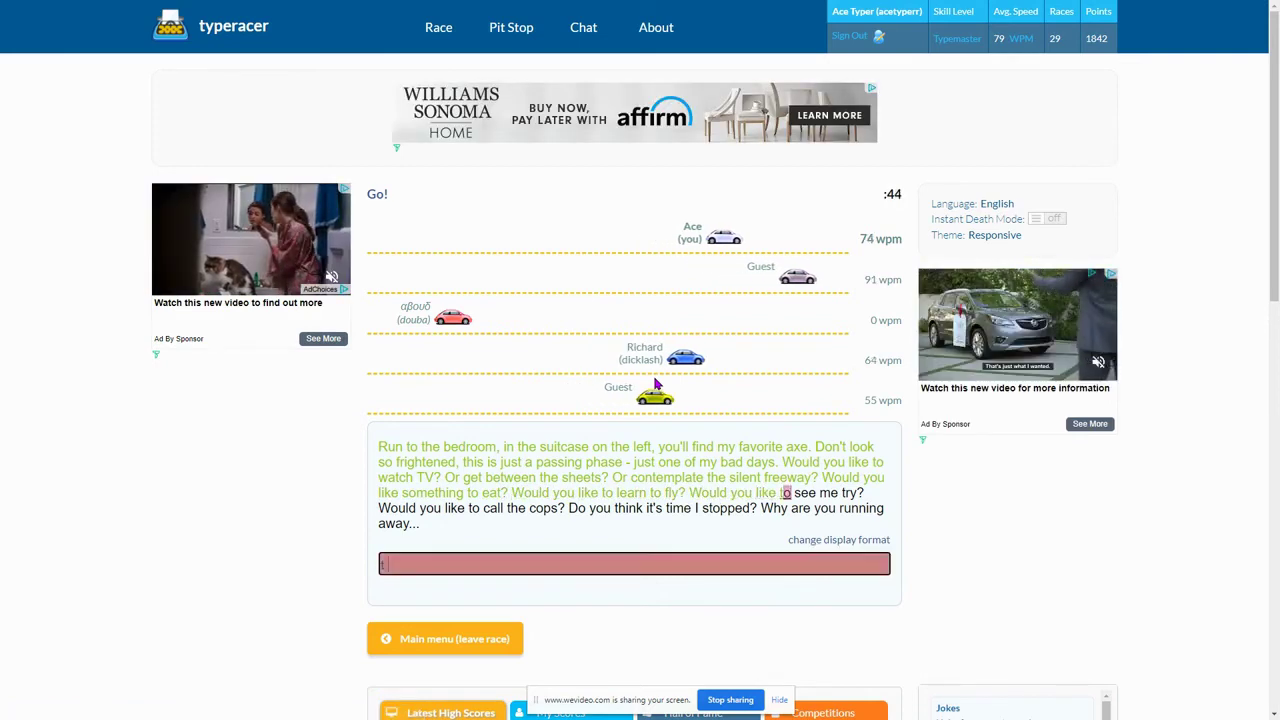
Type the TypeRacer passage through to "Do you think it's time I stopped?"
key("BackSpace")
type("to see me try? Would yo")
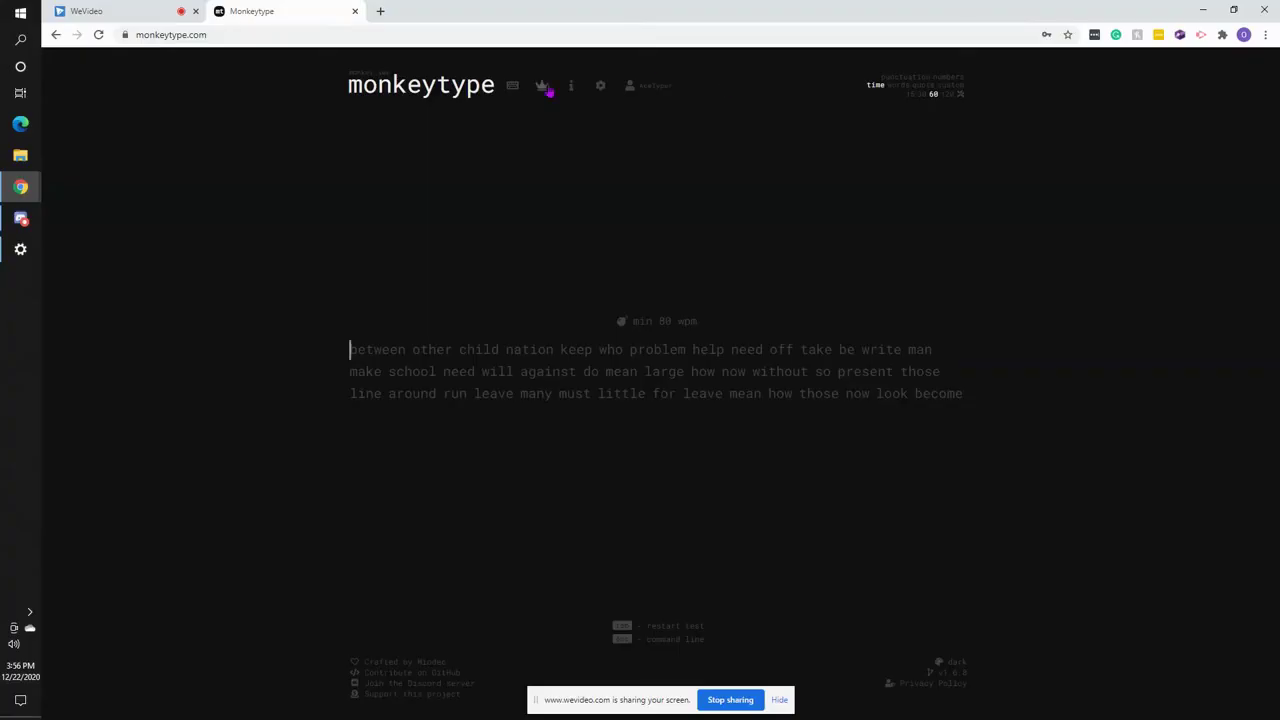
View the global and daily leaderboards, then close them and open Monkeytype Settings
left_click(543, 86)
scroll(598, 387, "down", 8)
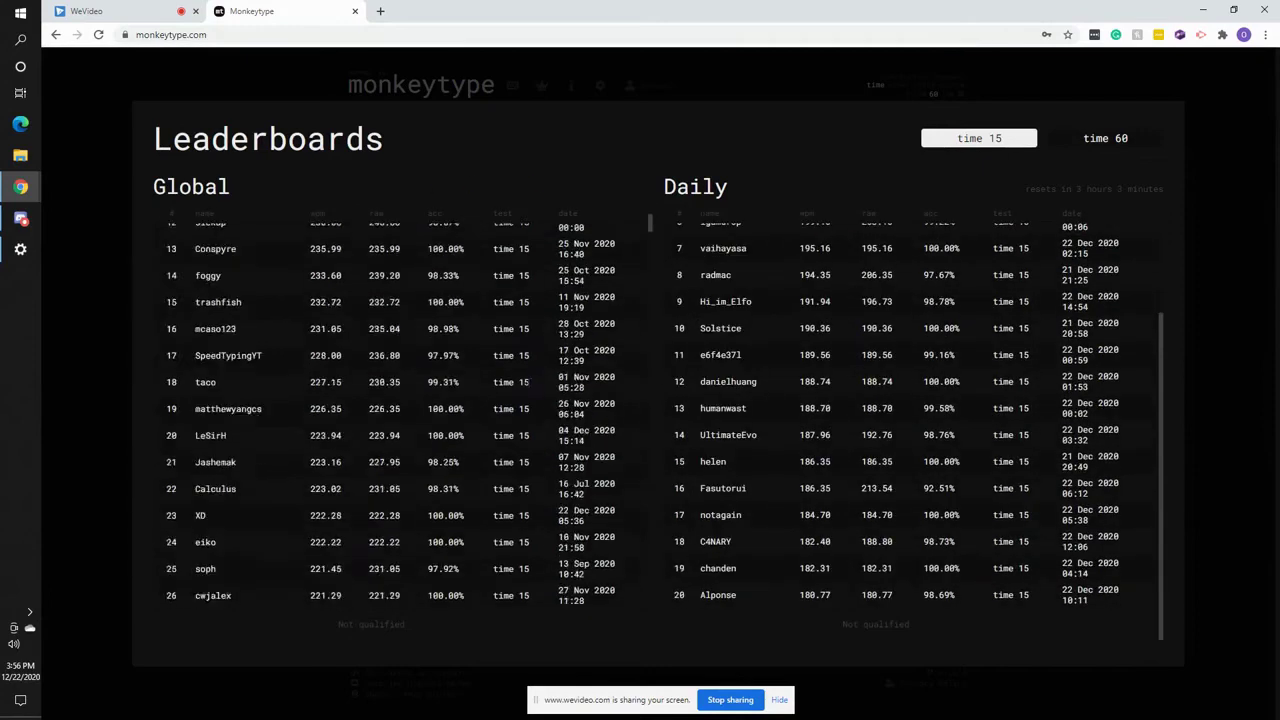
scroll(598, 387, "down", 4)
scroll(598, 387, "up", 10)
scroll(900, 400, "up", 4)
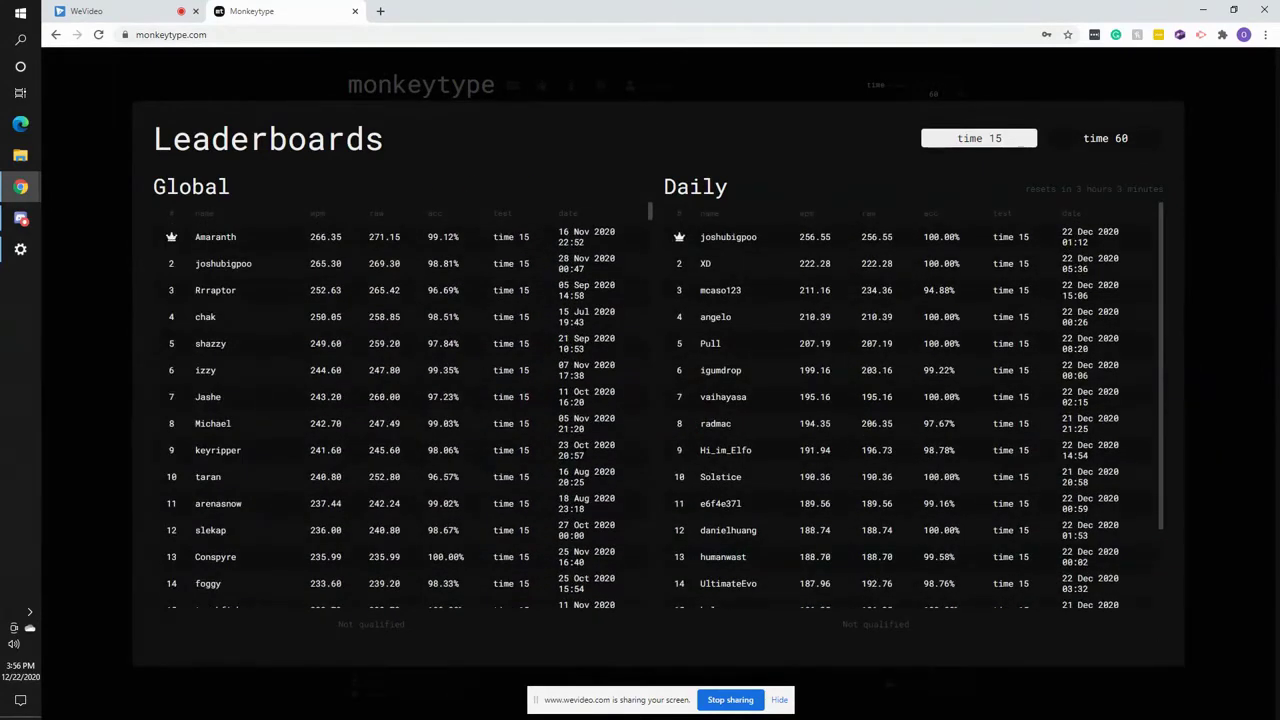
left_click(1272, 325)
left_click(600, 85)
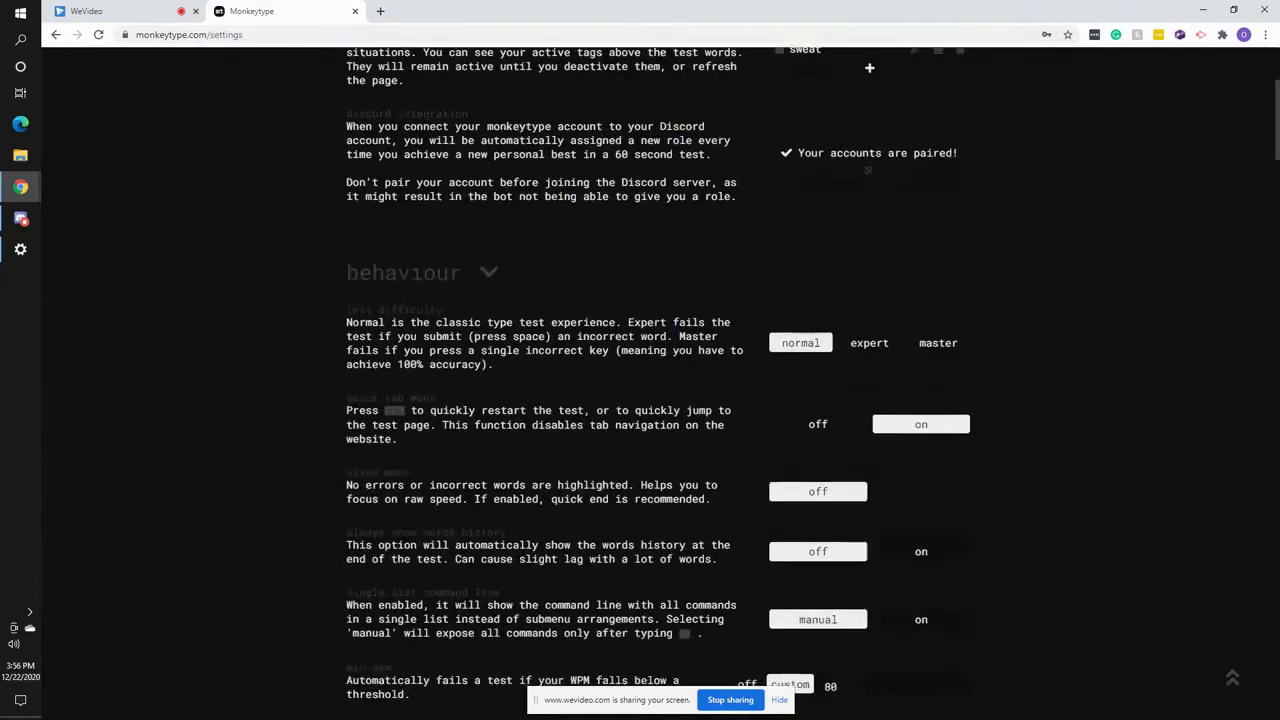
scroll(663, 300, "down", 10)
scroll(670, 330, "down", 8)
scroll(676, 337, "down", 8)
scroll(676, 337, "down", 10)
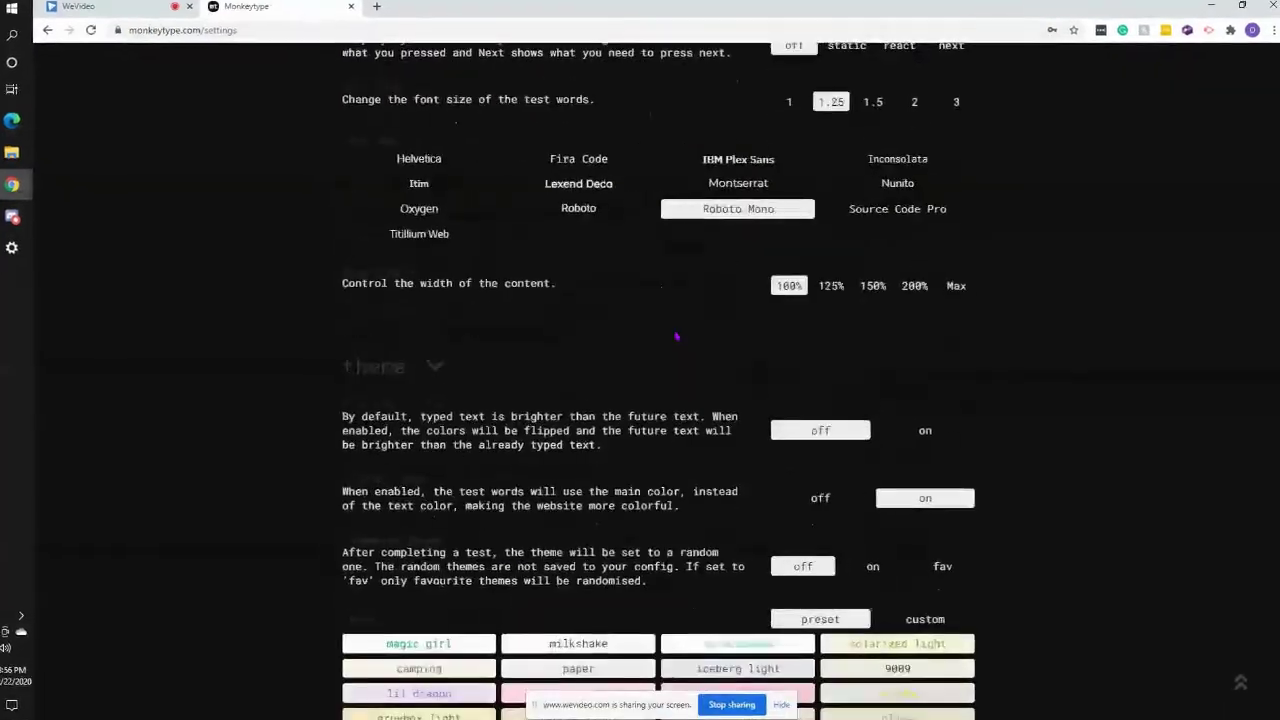
scroll(676, 337, "down", 10)
scroll(676, 337, "down", 3)
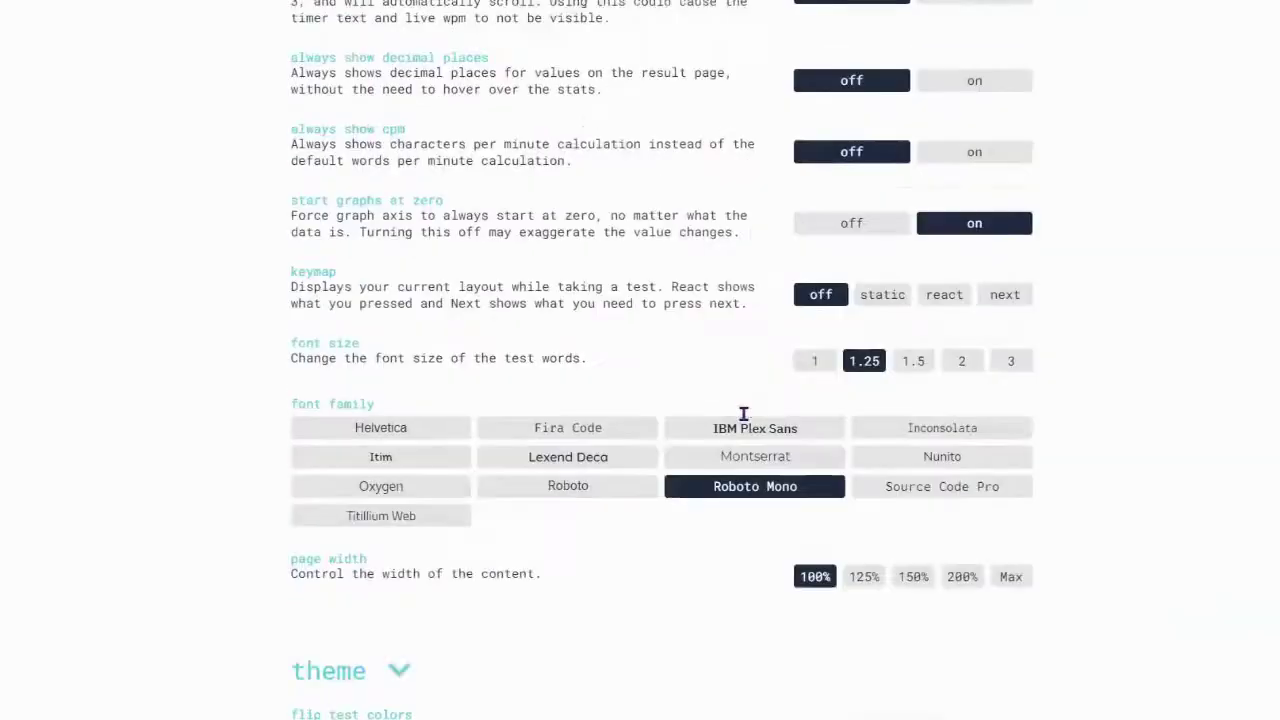
scroll(686, 366, "up", 8)
scroll(750, 410, "up", 8)
scroll(754, 424, "up", 10)
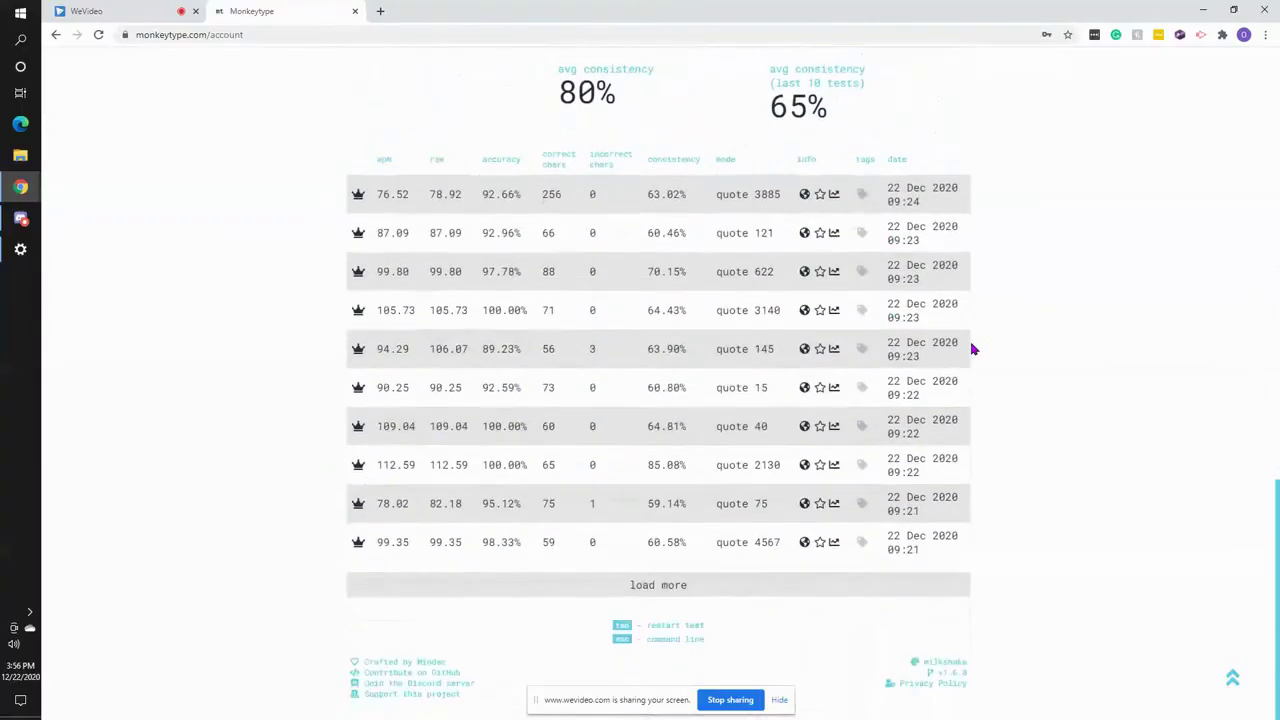
scroll(972, 348, "up", 6)
scroll(972, 348, "up", 6)
scroll(972, 348, "up", 6)
scroll(972, 348, "up", 4)
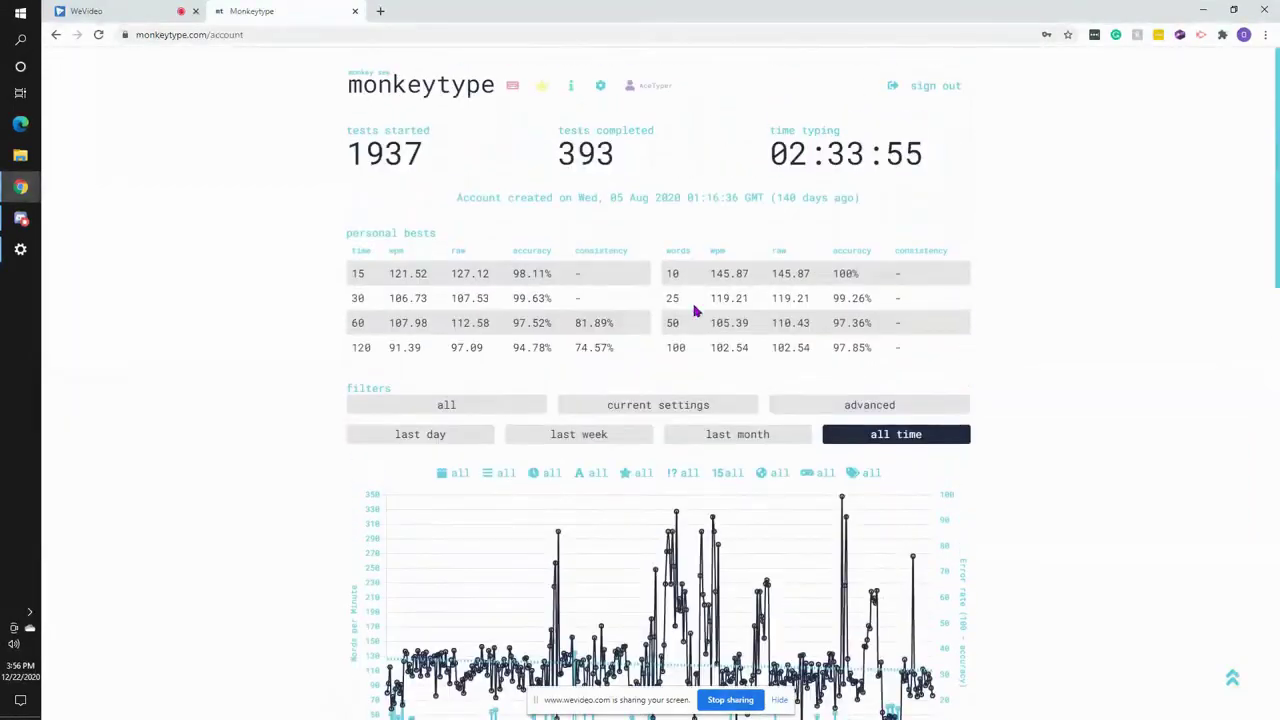
Switch to Discord and open the Monkeytype server's #challenge-list channel
left_click(20, 219)
scroll(589, 322, "up", 5)
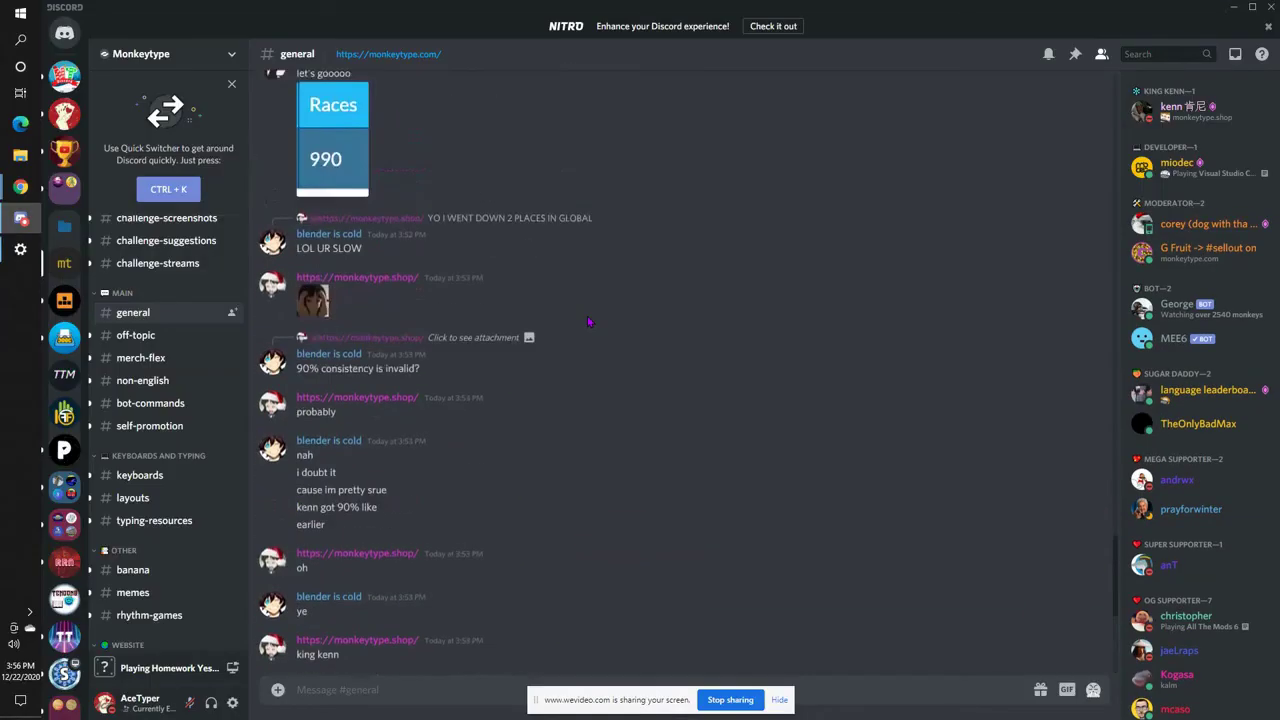
scroll(589, 322, "up", 2)
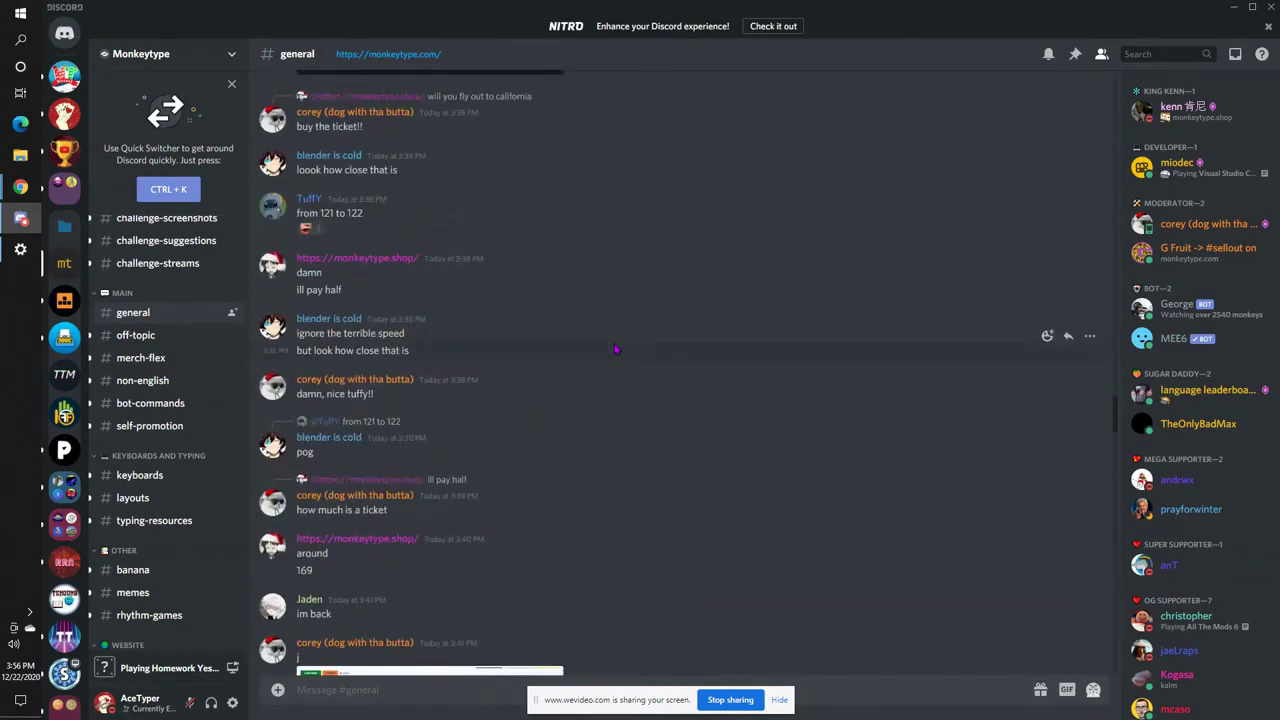
scroll(362, 246, "up", 5)
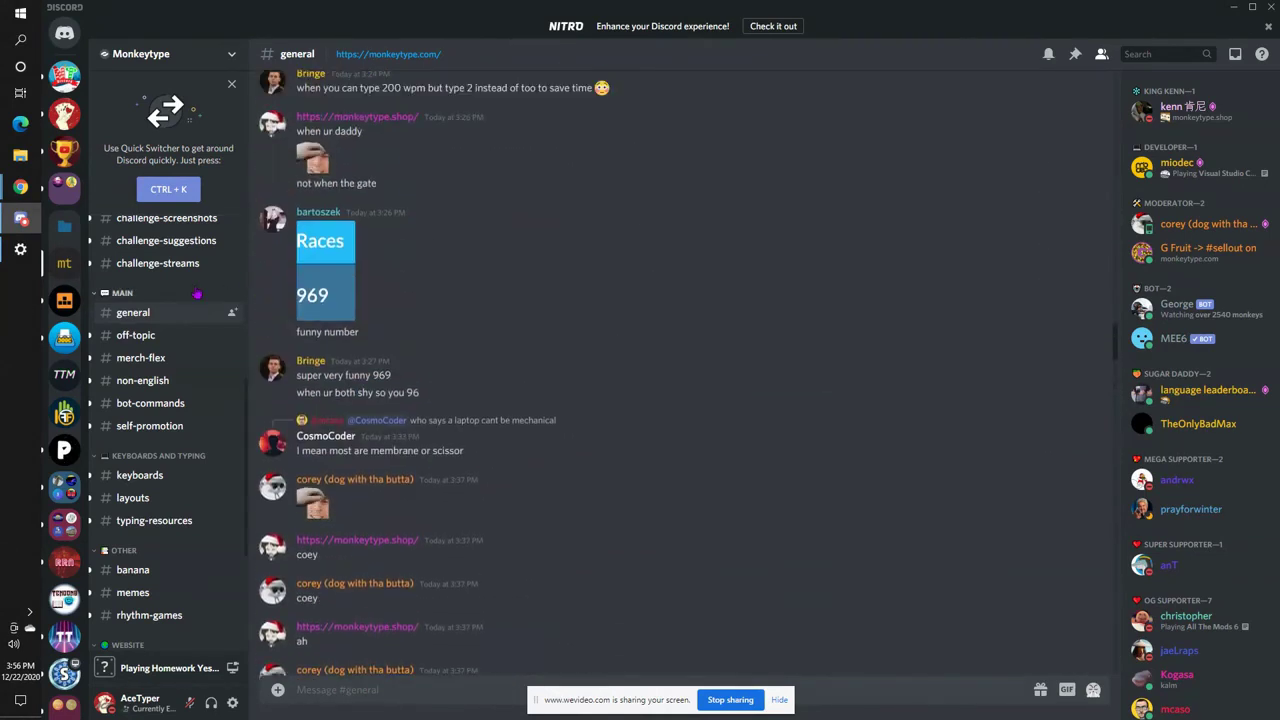
scroll(197, 294, "up", 4)
left_click(146, 349)
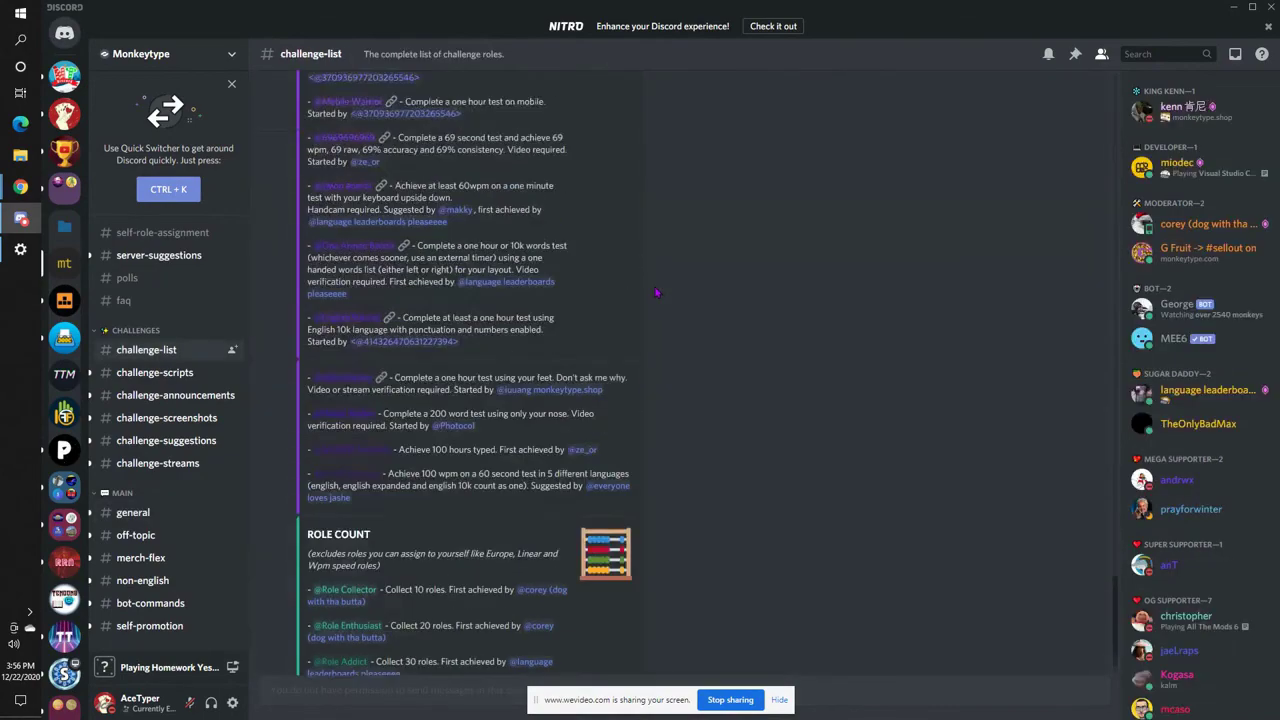